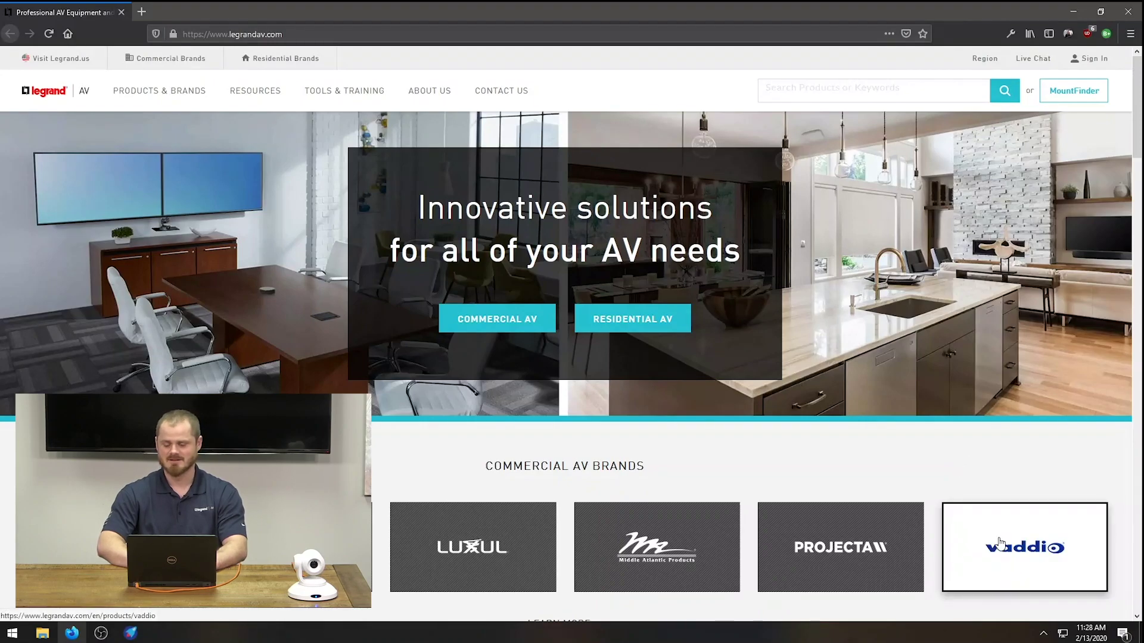
- Download the Vaddio Deployment Tool from the Vaddio brand page on the Legrand AV website
{"action": "left_click", "coordinate": [999, 543]}
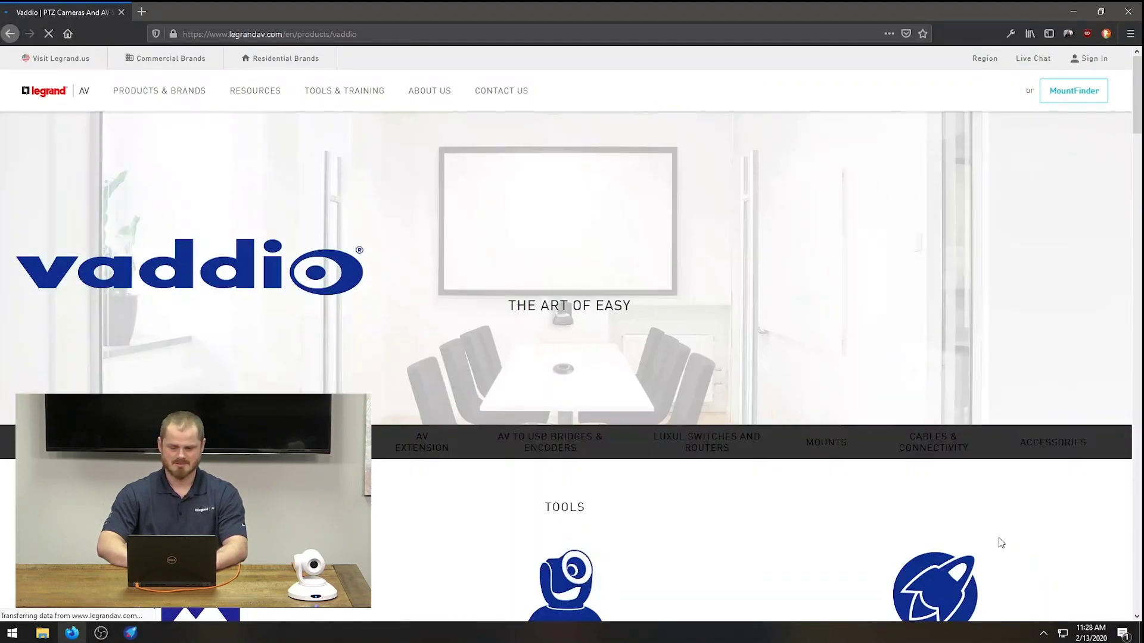
{"action": "scroll", "coordinate": [786, 483], "scroll_direction": "down", "scroll_amount": 10}
{"action": "scroll", "coordinate": [787, 483], "scroll_direction": "up", "scroll_amount": 5}
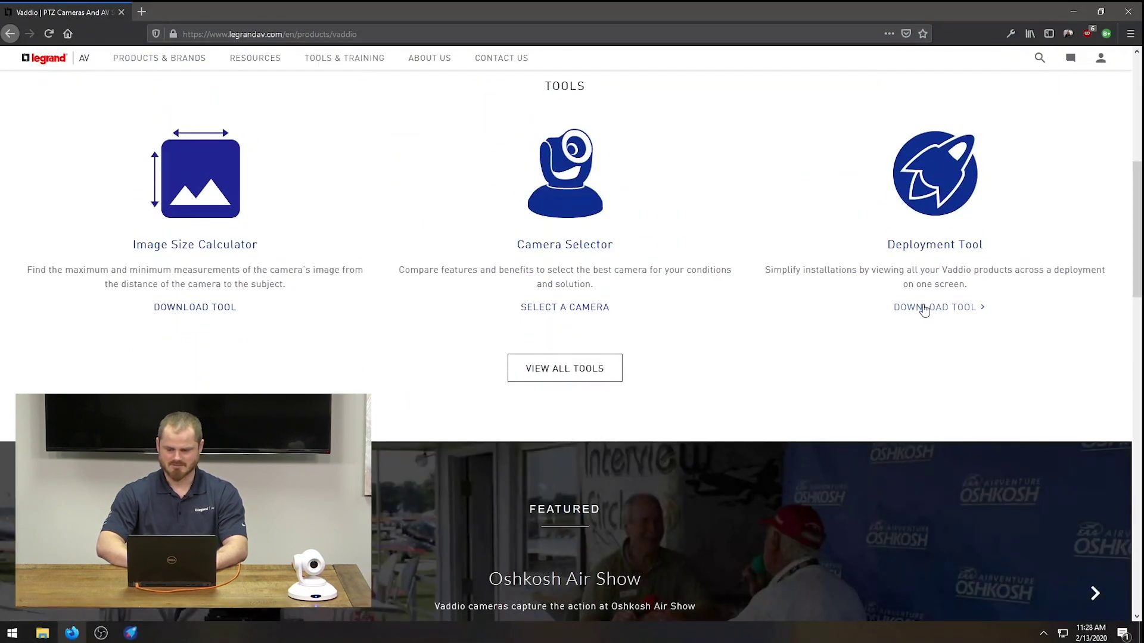
{"action": "left_click", "coordinate": [924, 308]}
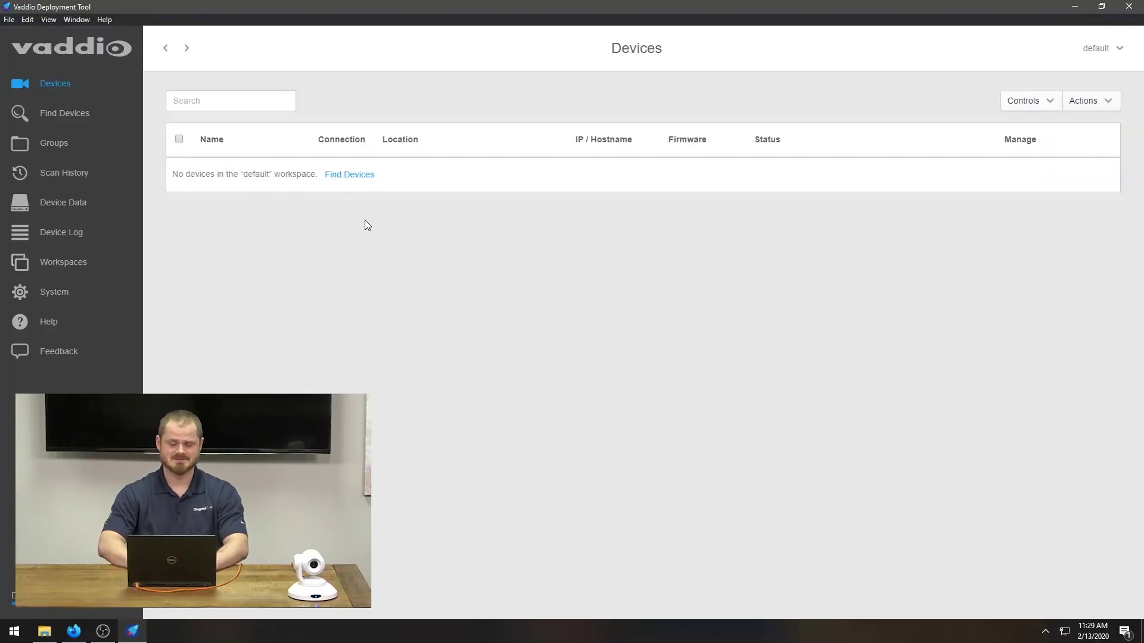
- Run a Simple scan of the local subnets from Find Devices
{"action": "left_click", "coordinate": [351, 176]}
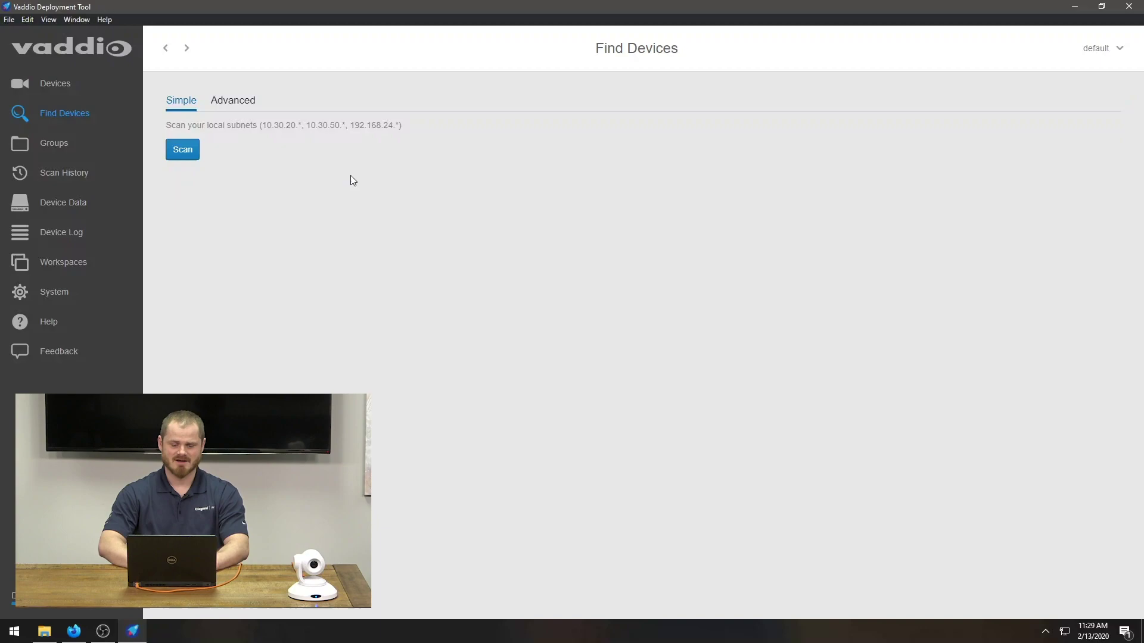
{"action": "left_click", "coordinate": [196, 151]}
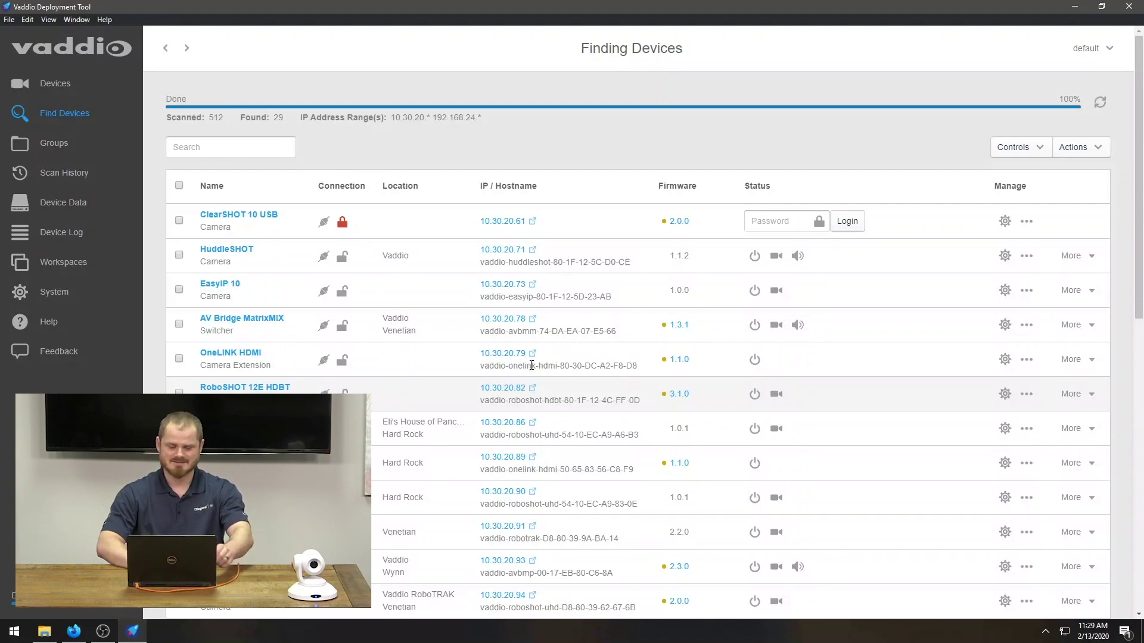
- Search the device list for 'Easy' to show only the EasyIP 10 camera
{"action": "left_click", "coordinate": [257, 148]}
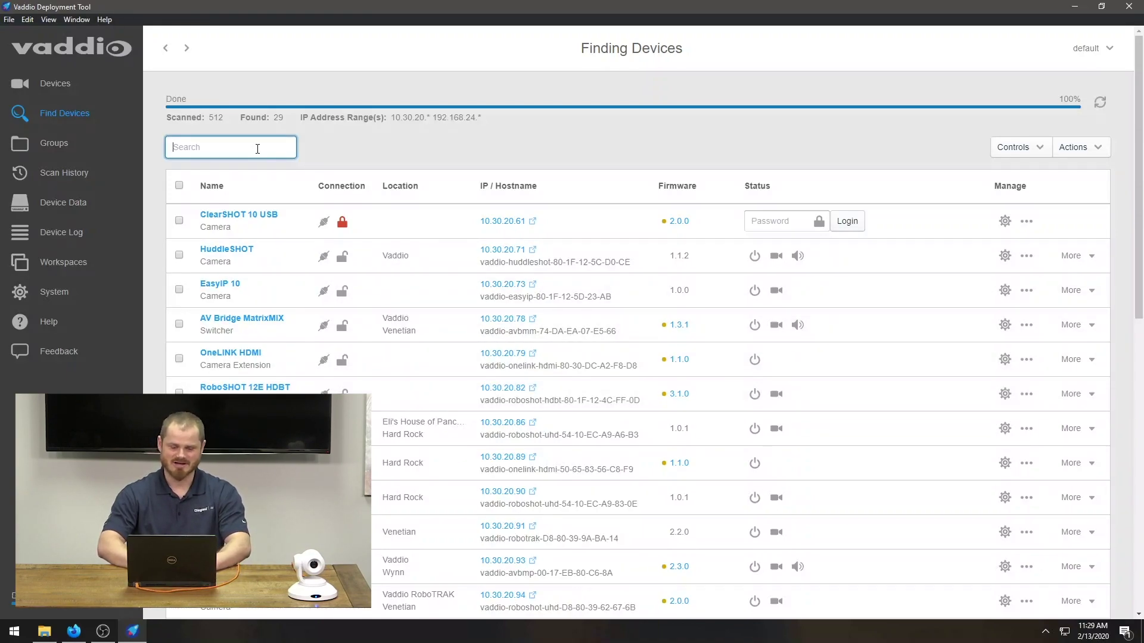
{"action": "type", "text": "Easy"}
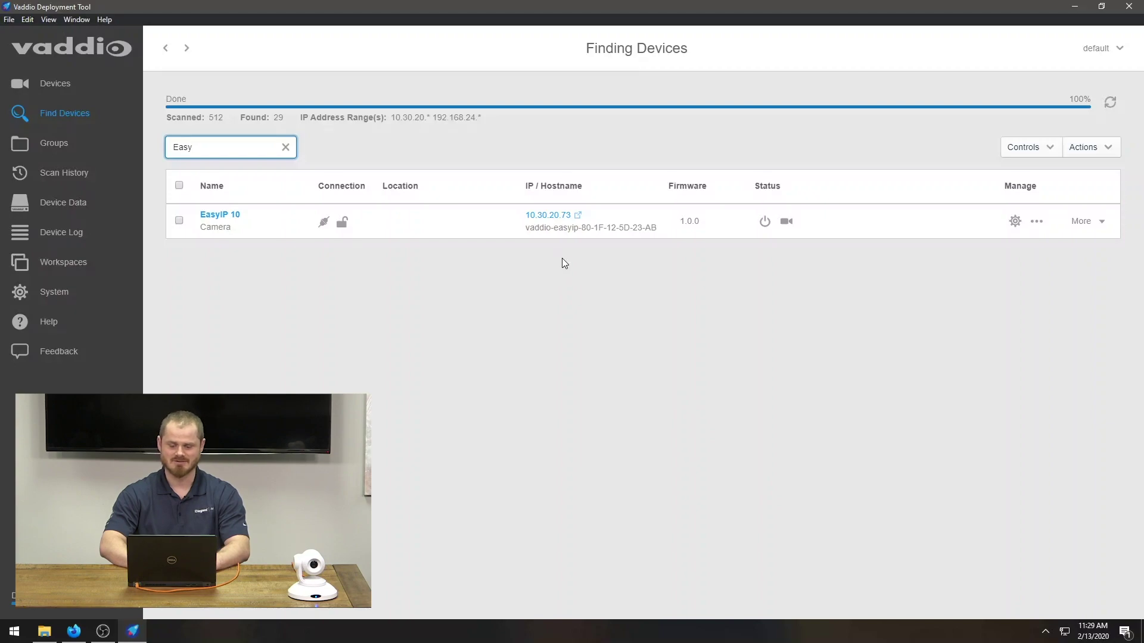
{"action": "left_click", "coordinate": [549, 221]}
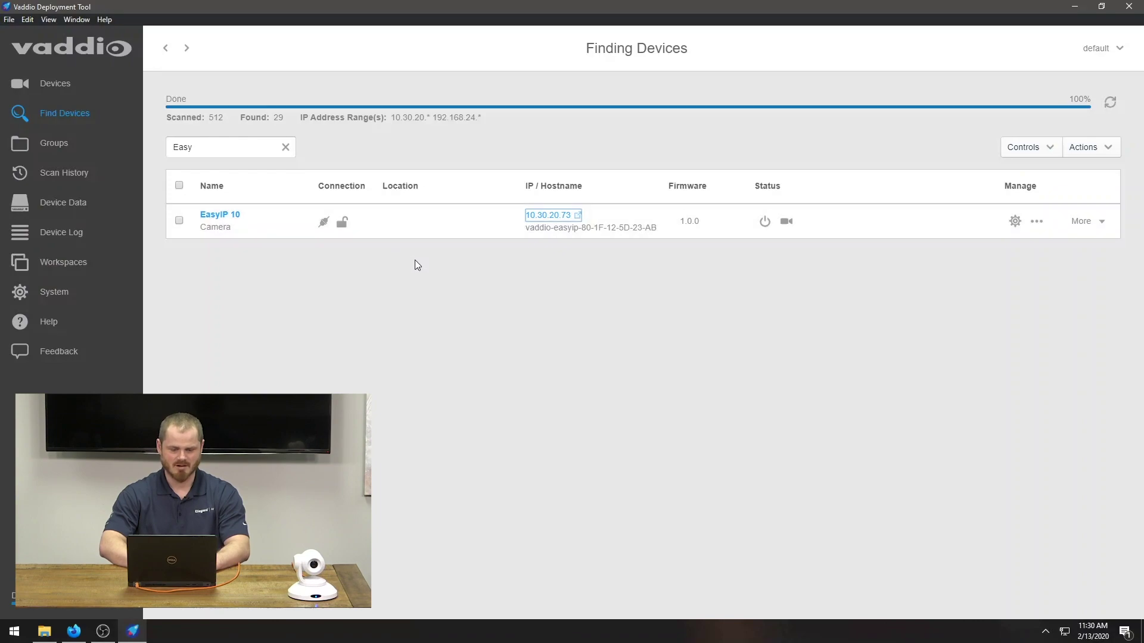
- Clear the search, select all devices, and open the OneLINK HDMI's firmware 1.1.0 page
{"action": "left_click", "coordinate": [285, 147]}
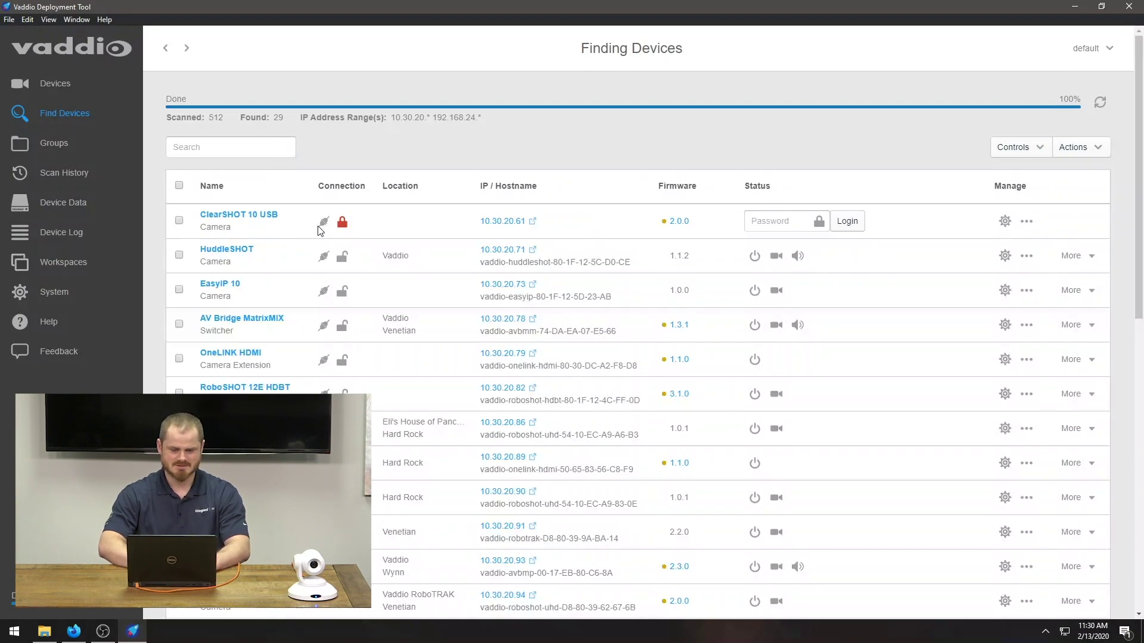
{"action": "left_click", "coordinate": [178, 186]}
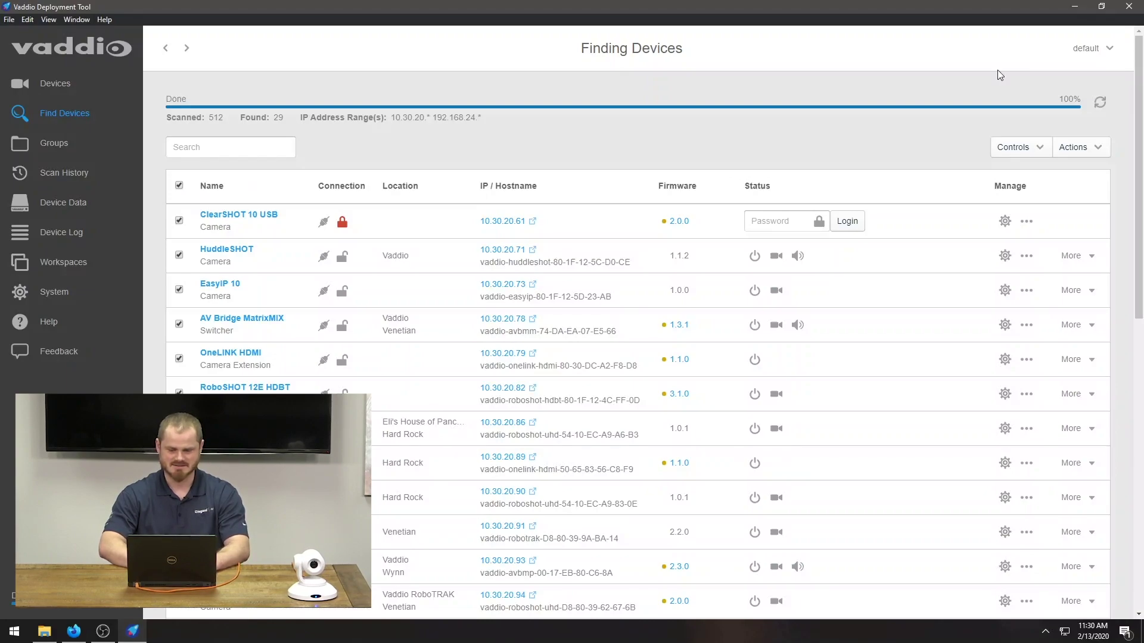
{"action": "left_click", "coordinate": [1019, 147]}
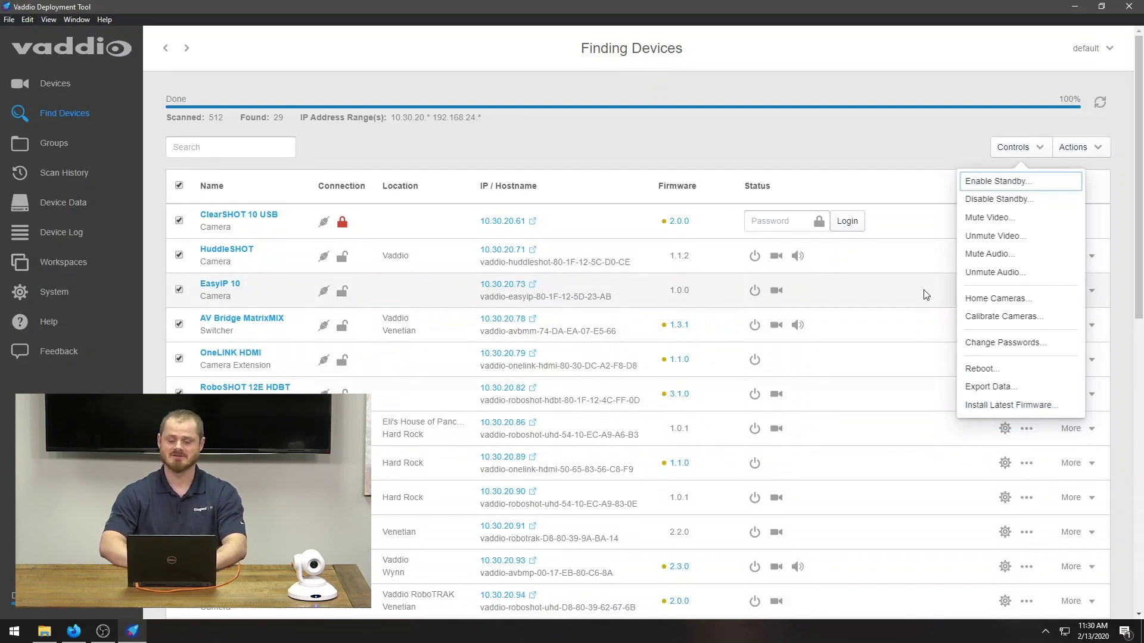
{"action": "left_click", "coordinate": [824, 149]}
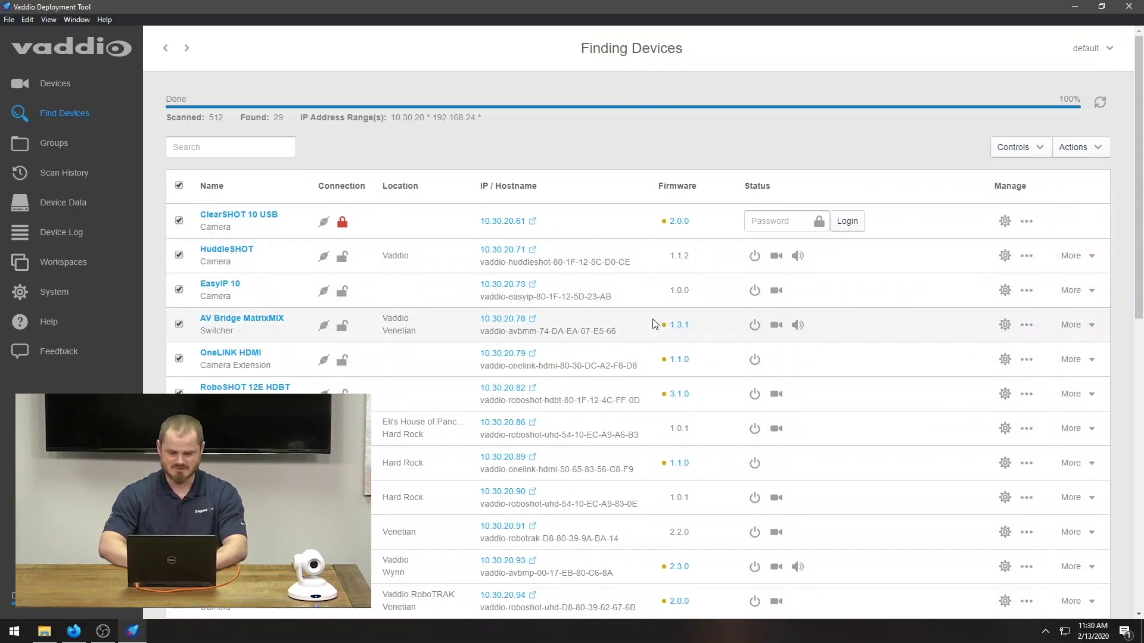
{"action": "mouse_move", "coordinate": [681, 365]}
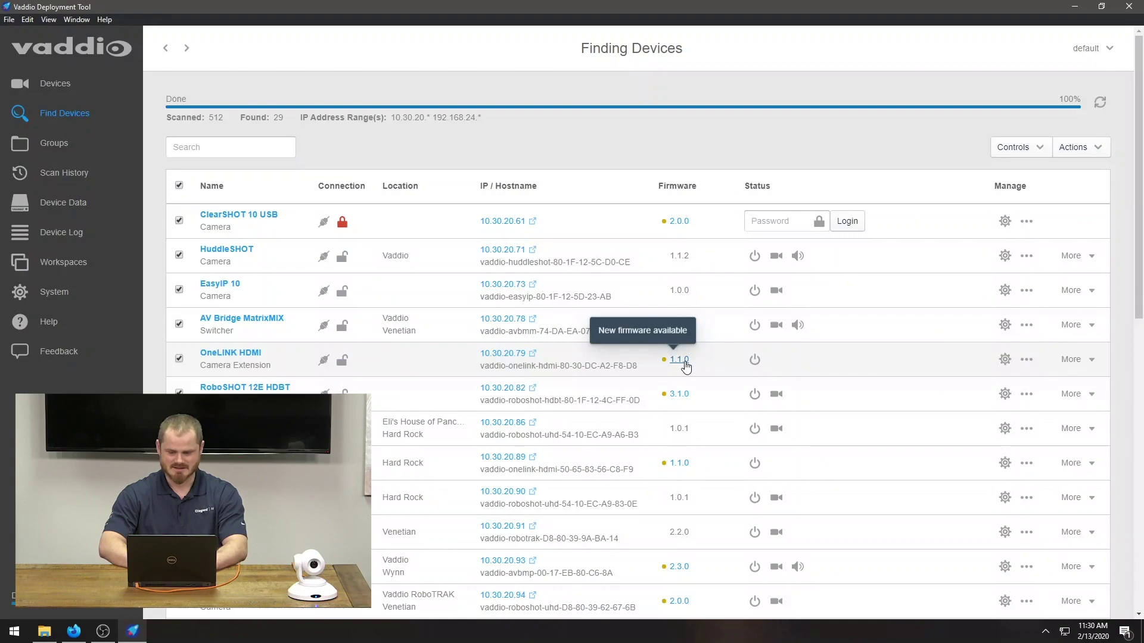
{"action": "left_click", "coordinate": [680, 361]}
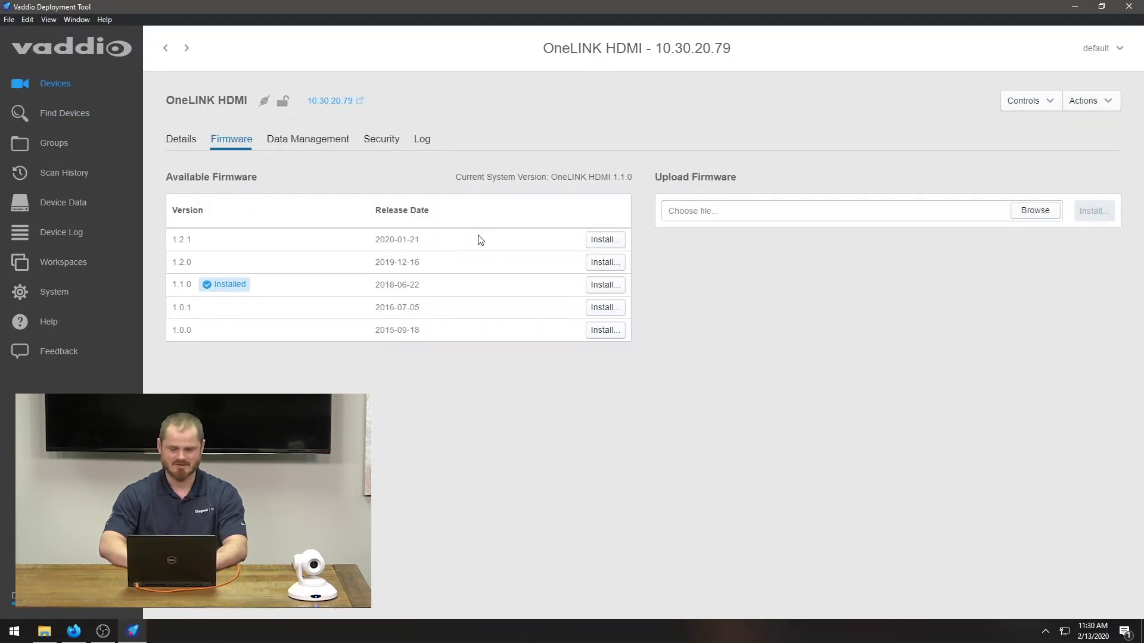
- Install firmware 1.2.1 on the OneLINK HDMI and return to the found-devices list
{"action": "left_click", "coordinate": [597, 241]}
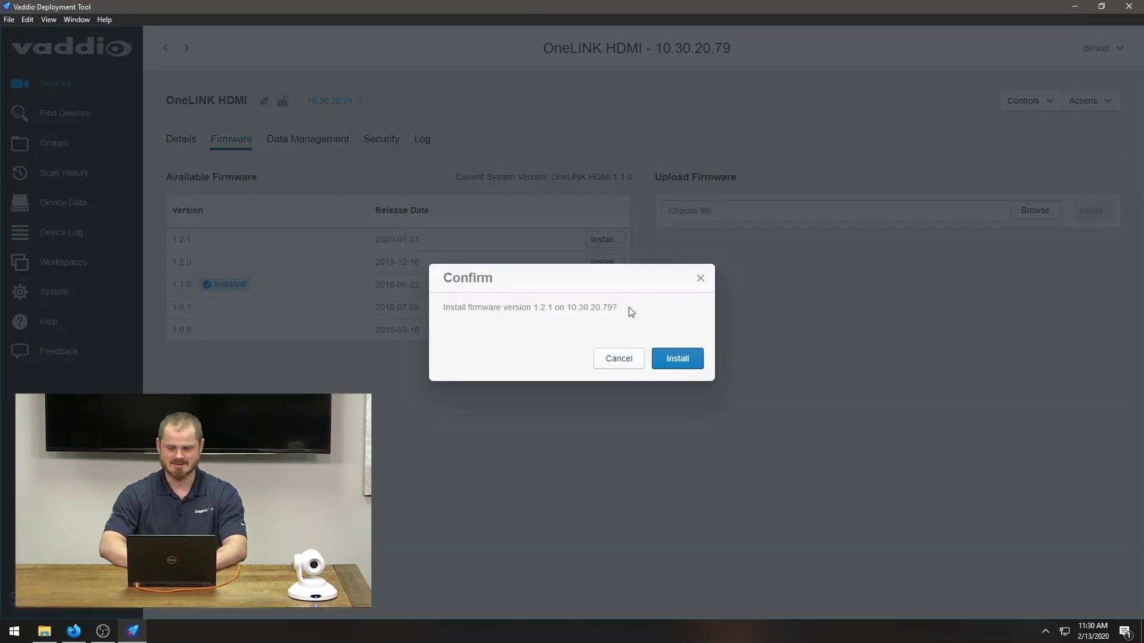
{"action": "left_click", "coordinate": [677, 358]}
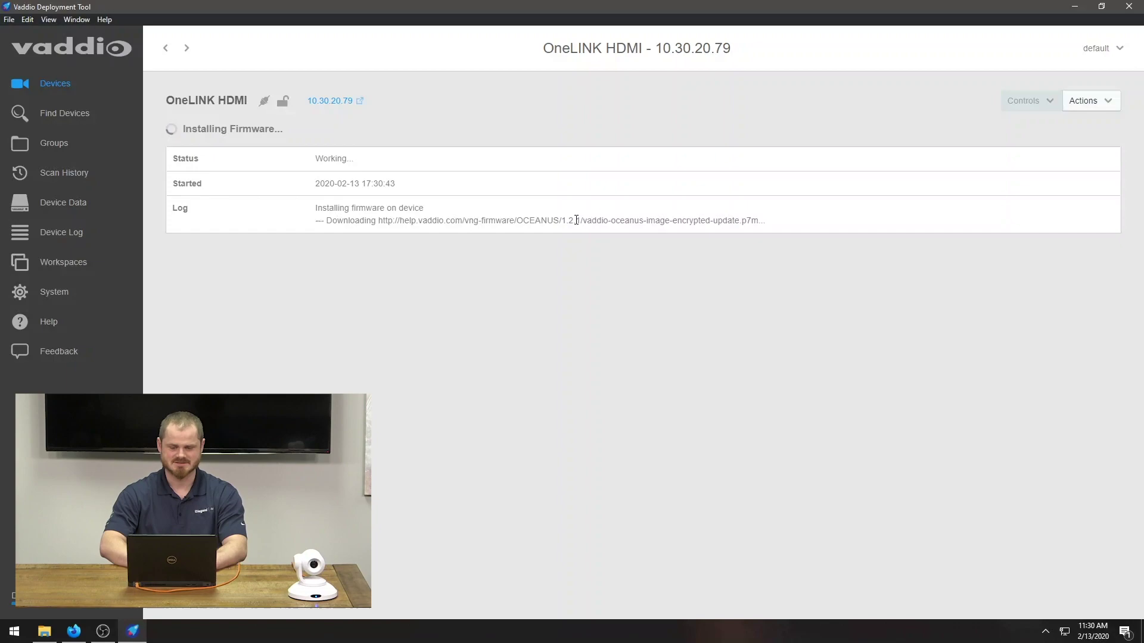
{"action": "left_click", "coordinate": [166, 50]}
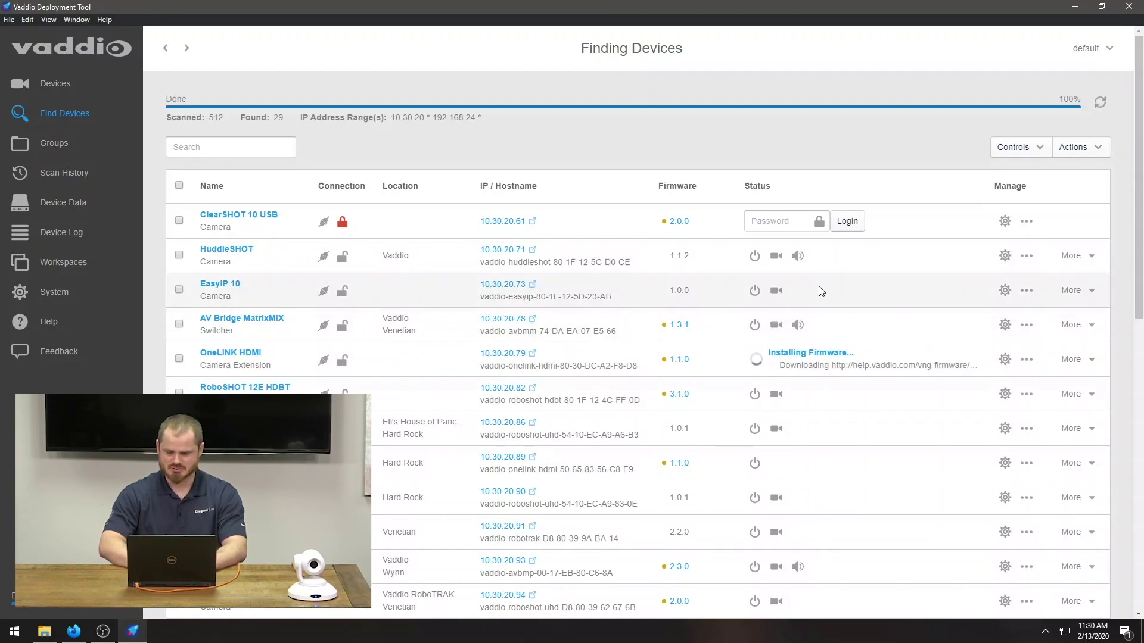
- Reboot the EasyIP 10 camera at 10.30.20.73 from its row's actions menu
{"action": "left_click", "coordinate": [1026, 291]}
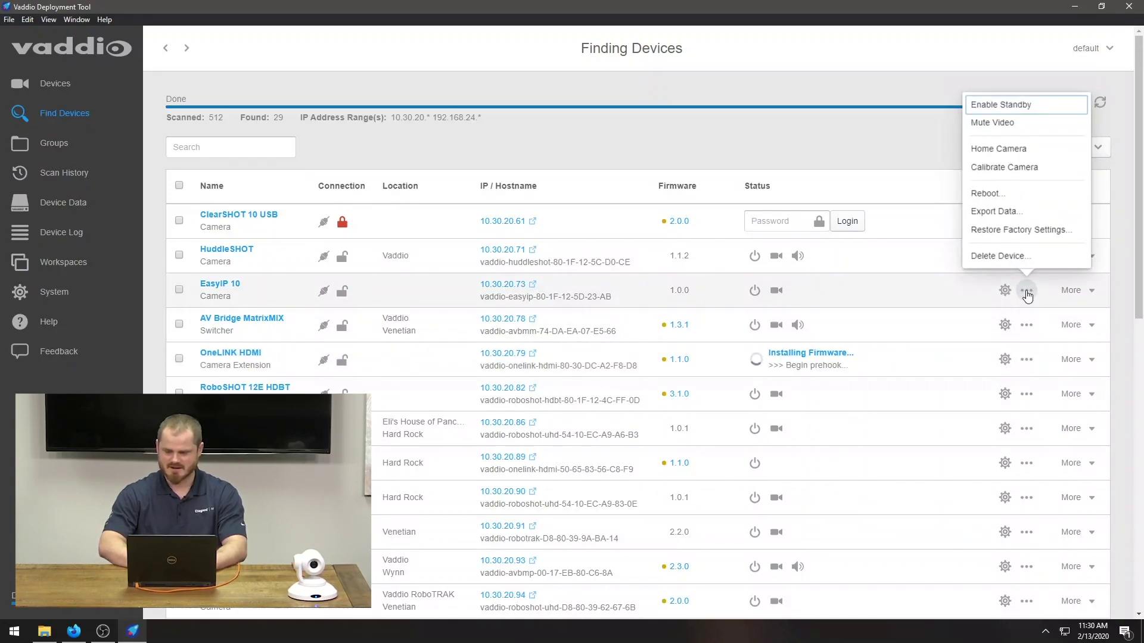
{"action": "left_click", "coordinate": [997, 192]}
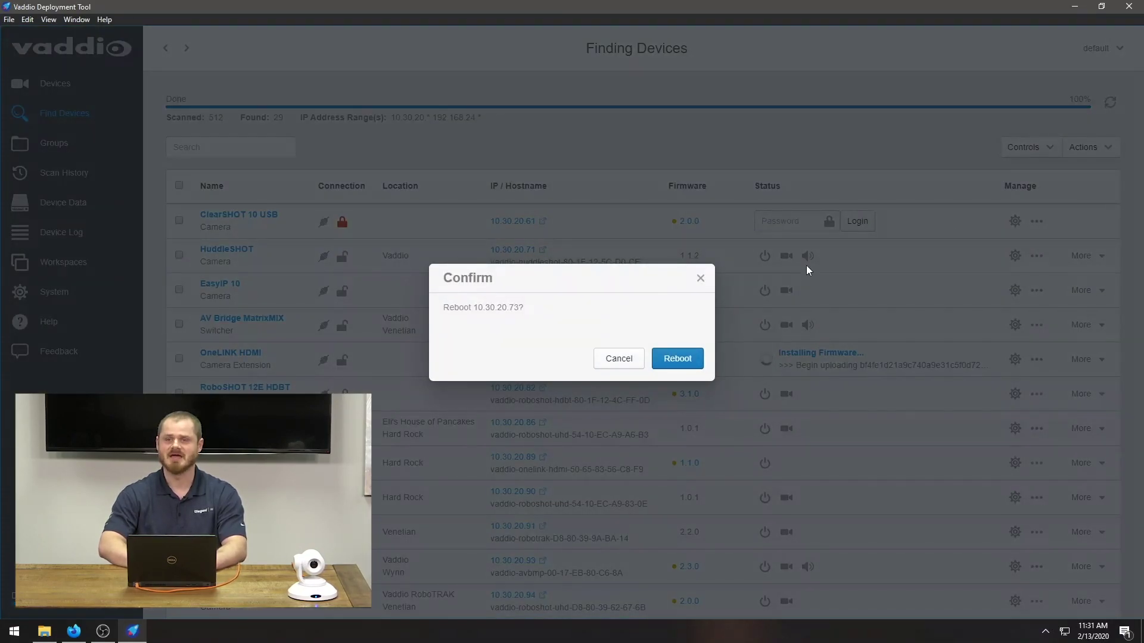
{"action": "left_click", "coordinate": [685, 358]}
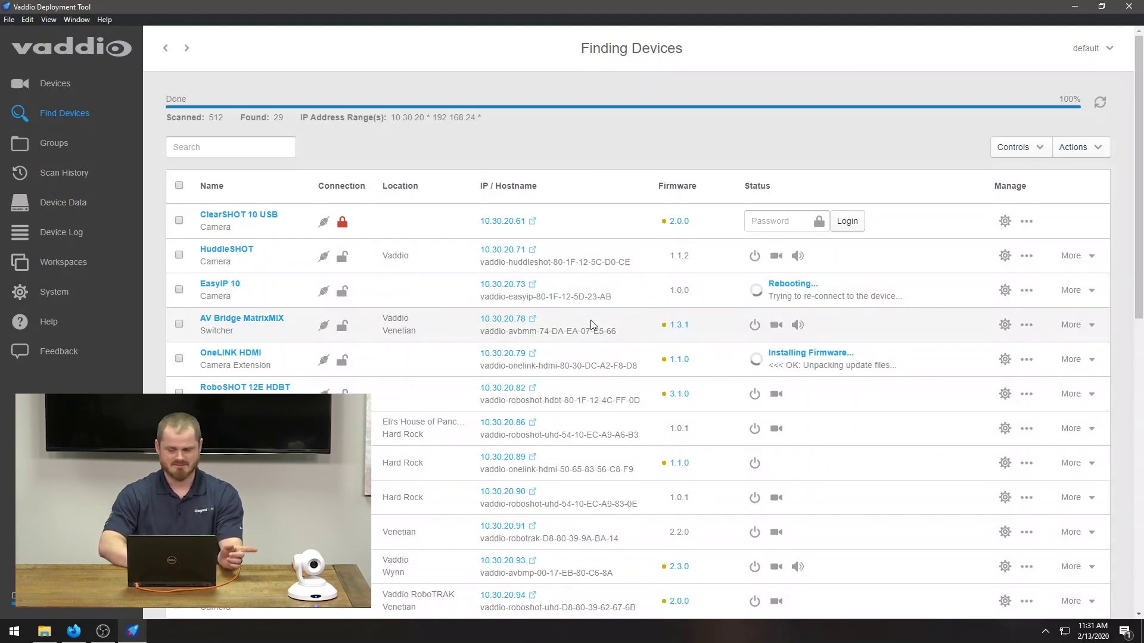
- Create a new device group named RoboSHOT
{"action": "left_click", "coordinate": [78, 146]}
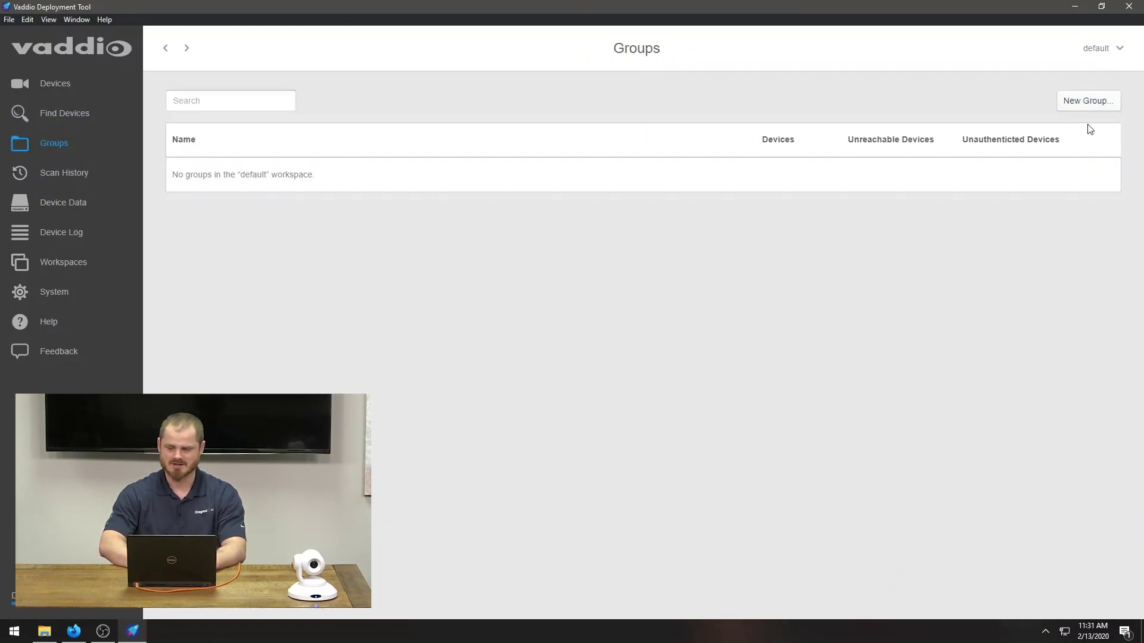
{"action": "left_click", "coordinate": [1086, 105]}
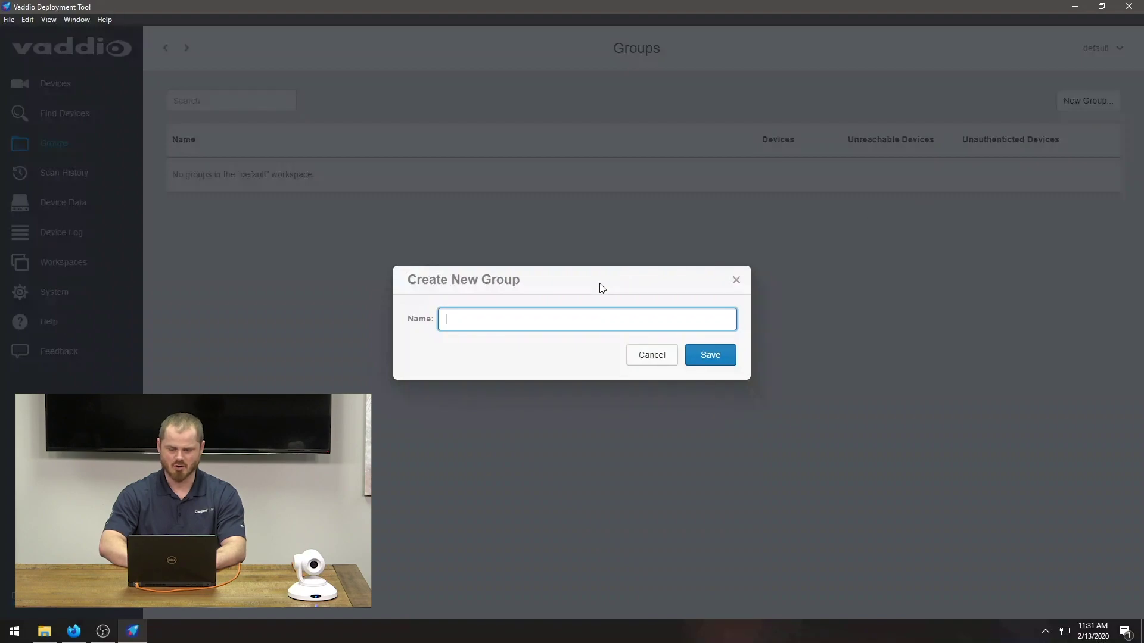
{"action": "type", "text": "RoboSHOT"}
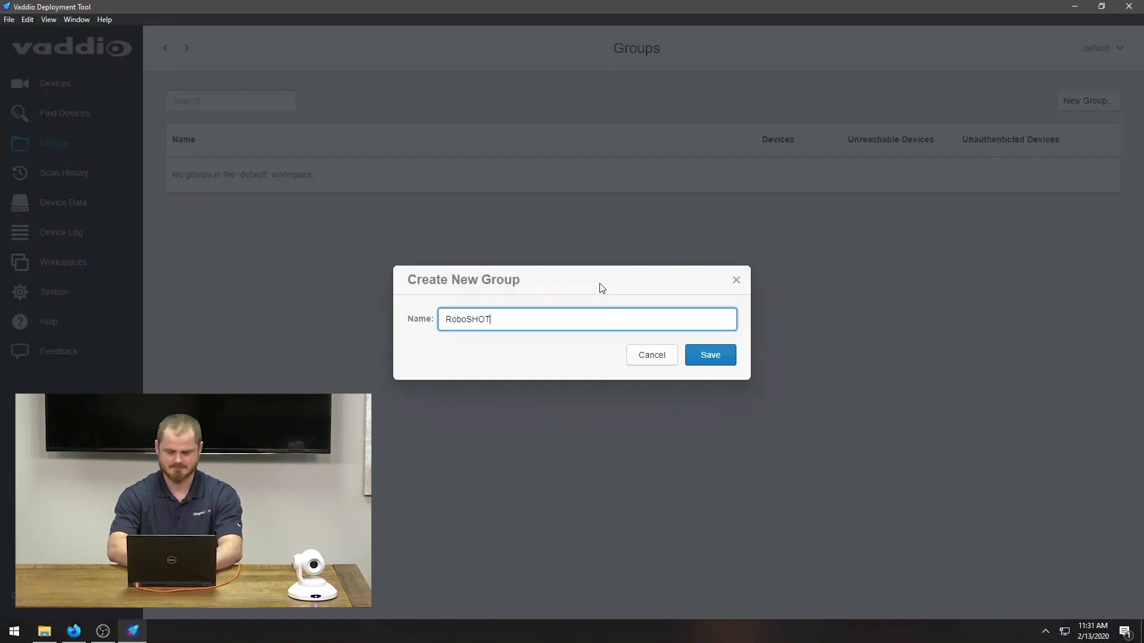
{"action": "key", "text": "Return"}
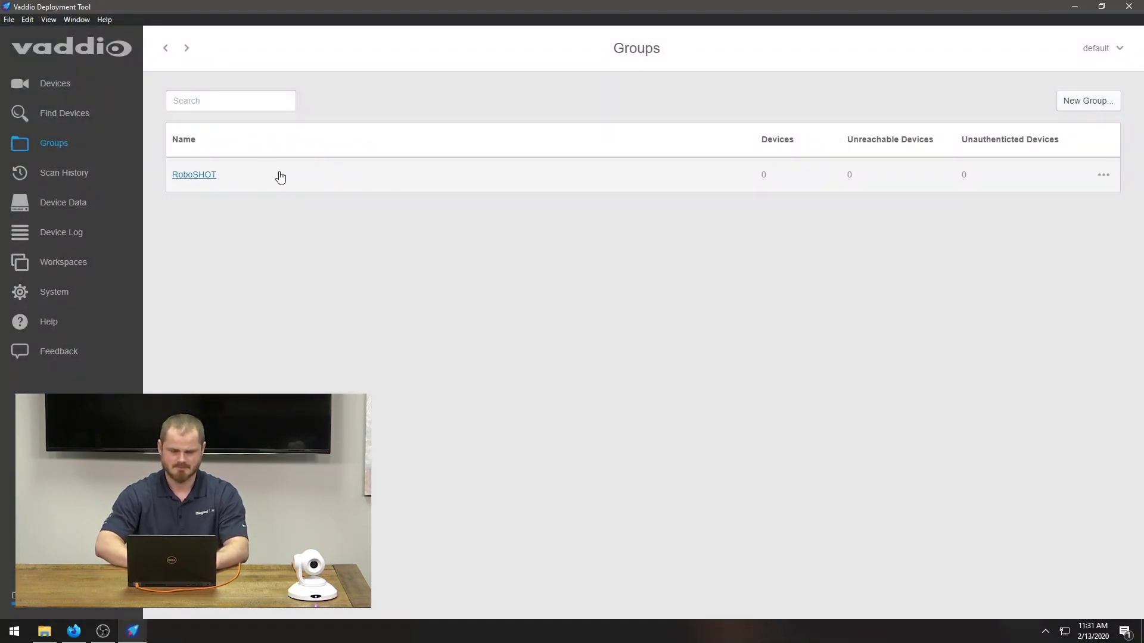
- Add all devices matching 'RoboS' to the RoboSHOT group and save
{"action": "left_click", "coordinate": [215, 179]}
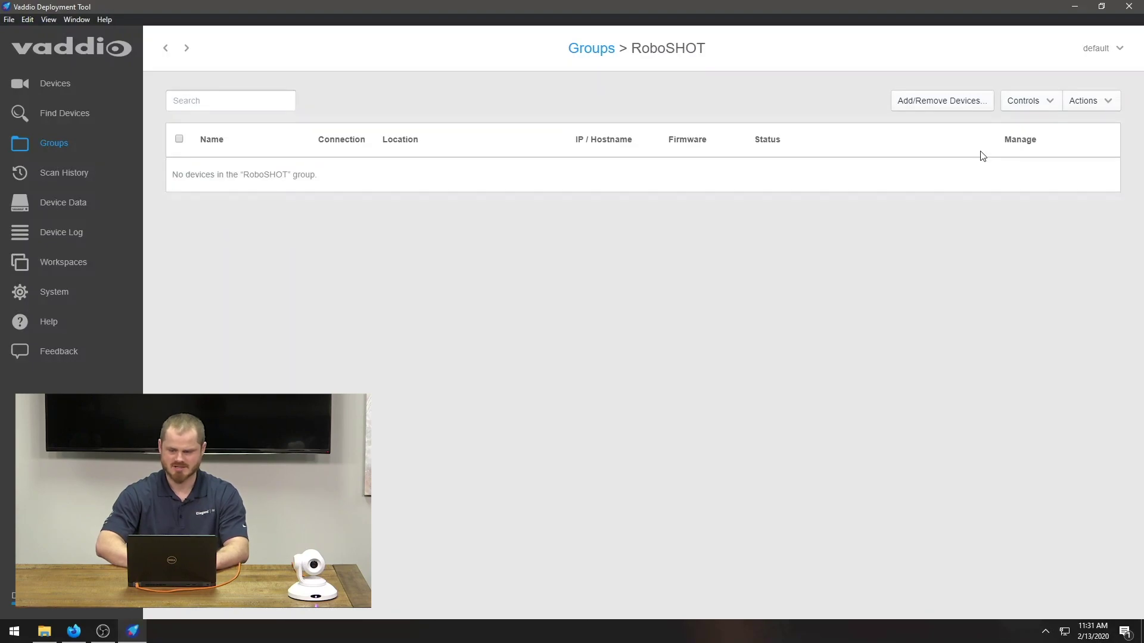
{"action": "left_click", "coordinate": [958, 106]}
{"action": "left_click", "coordinate": [419, 183]}
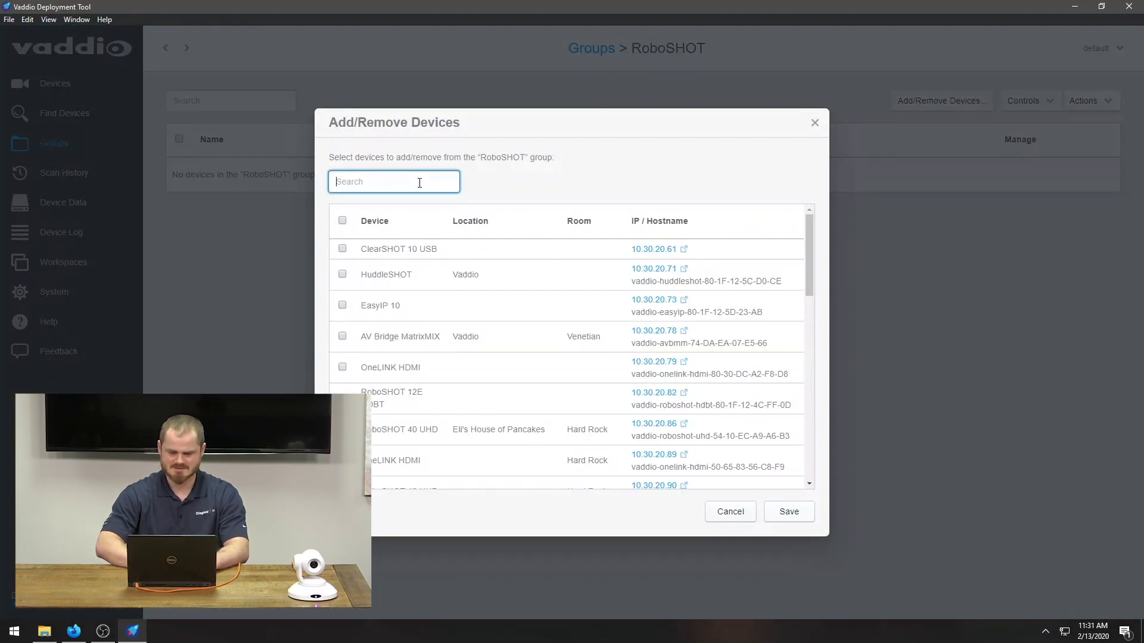
{"action": "type", "text": "Robo"}
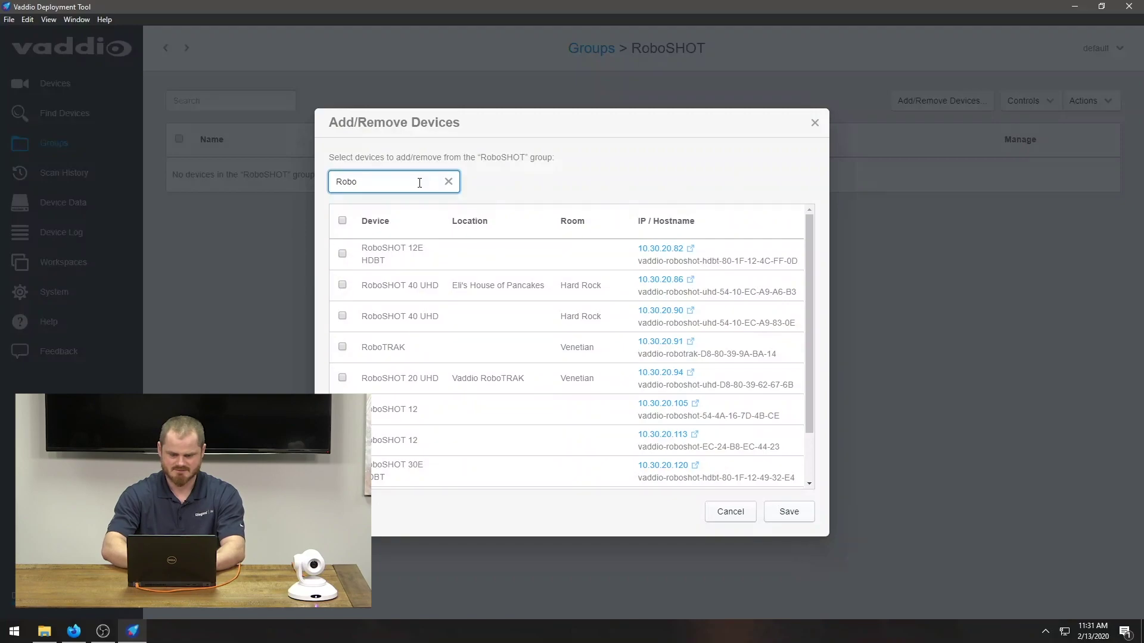
{"action": "type", "text": "SHOT"}
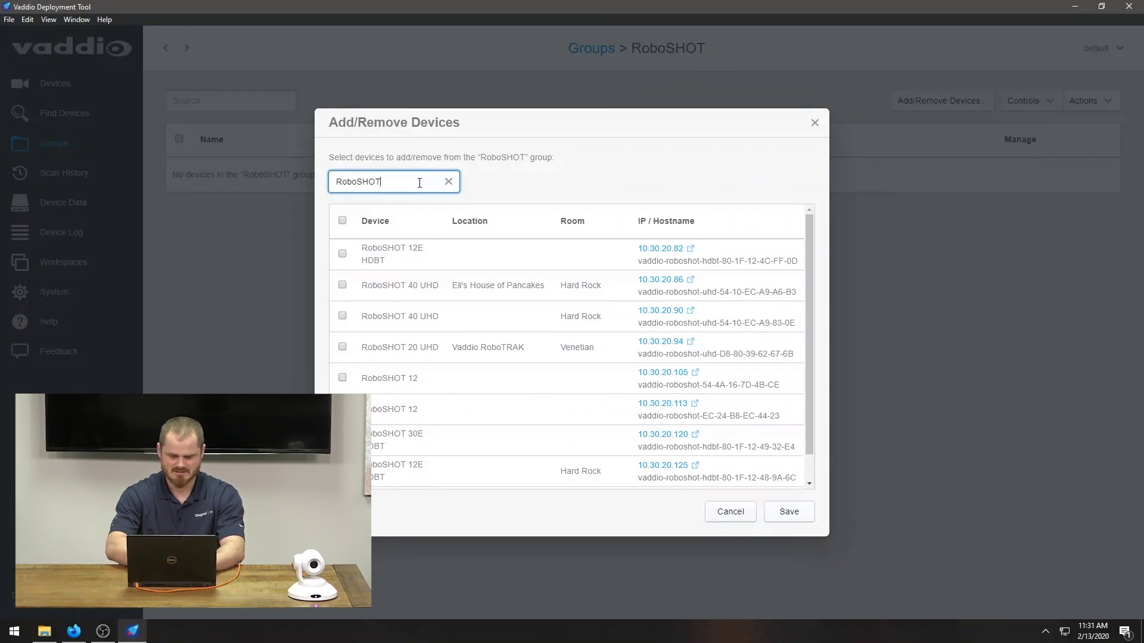
{"action": "left_click", "coordinate": [342, 221]}
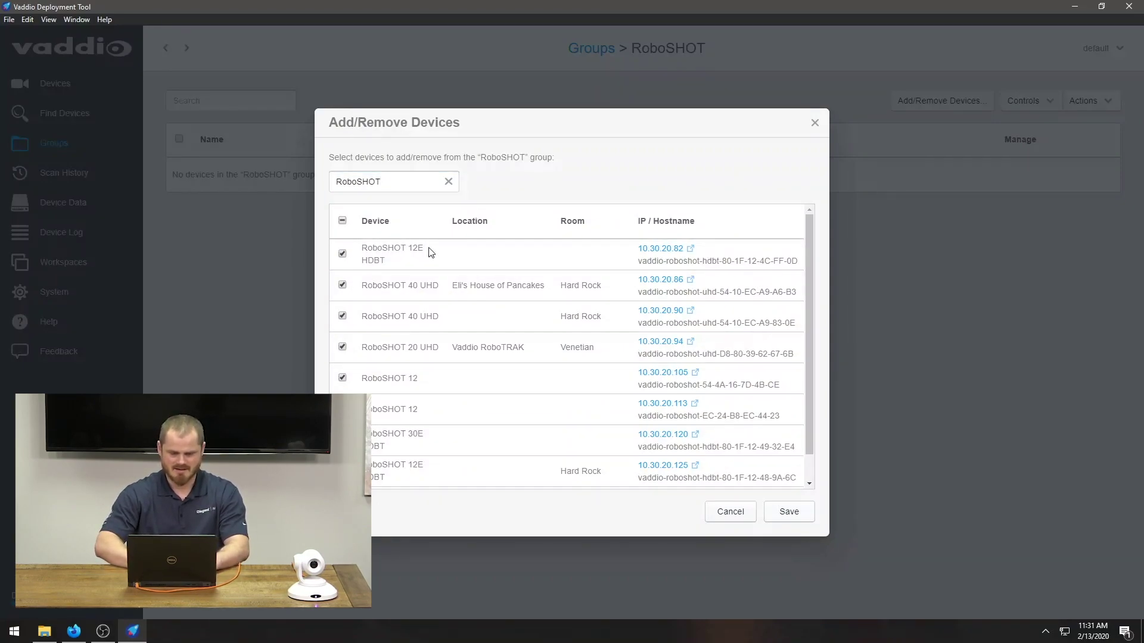
{"action": "left_click", "coordinate": [772, 513]}
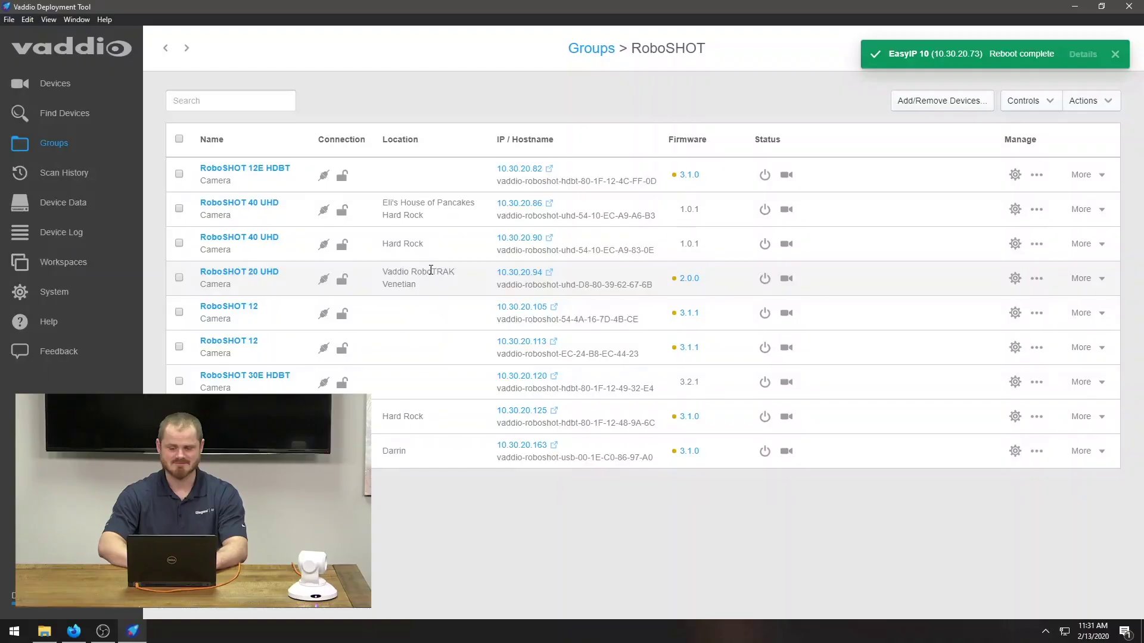
- Export data from all 29 devices via Controls > Export Data and dismiss the error report
{"action": "left_click", "coordinate": [86, 175]}
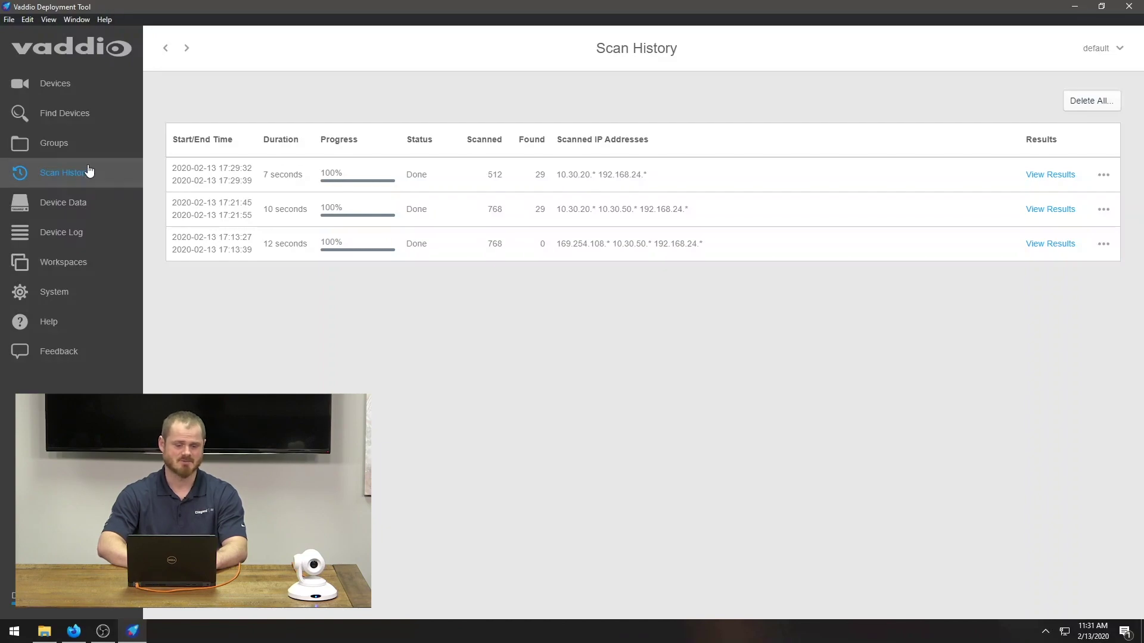
{"action": "left_click", "coordinate": [73, 95]}
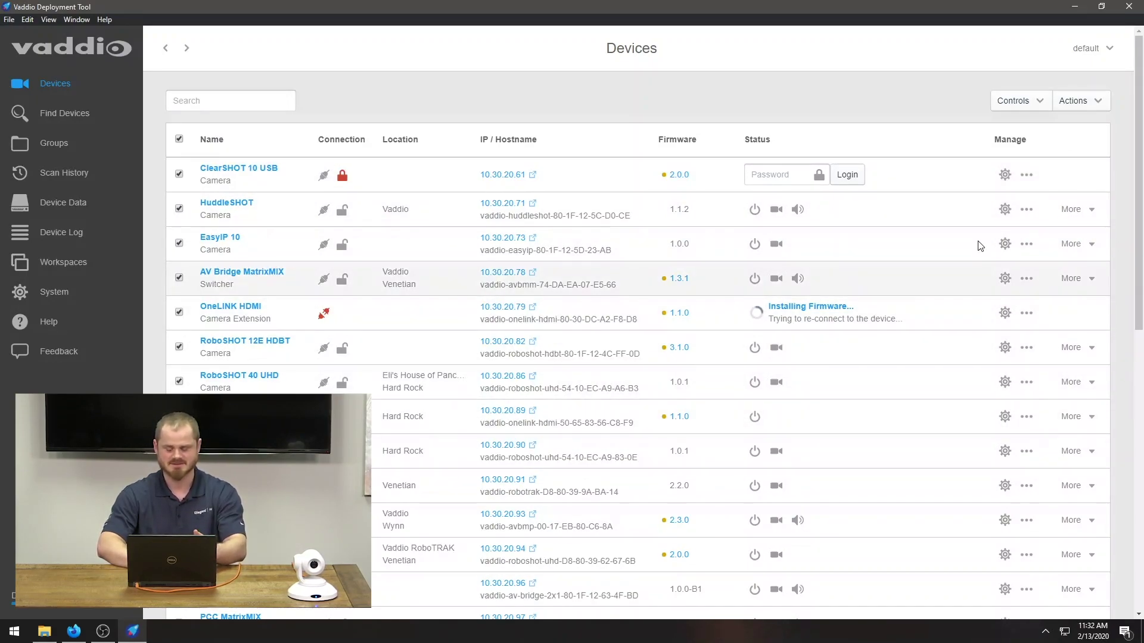
{"action": "left_click", "coordinate": [1098, 102]}
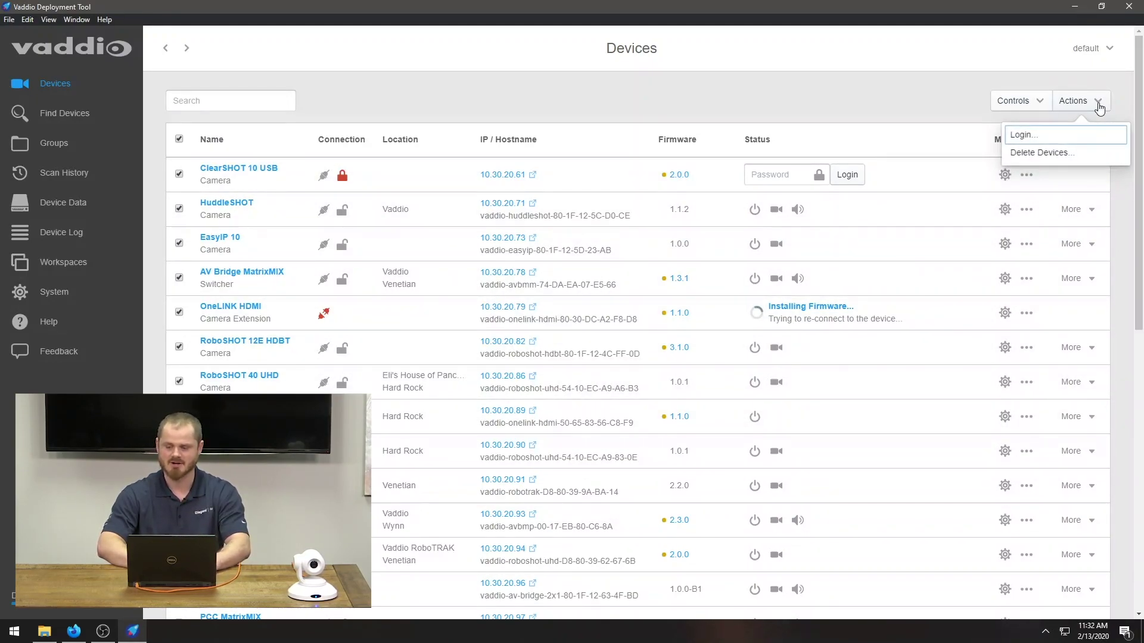
{"action": "left_click", "coordinate": [1024, 103]}
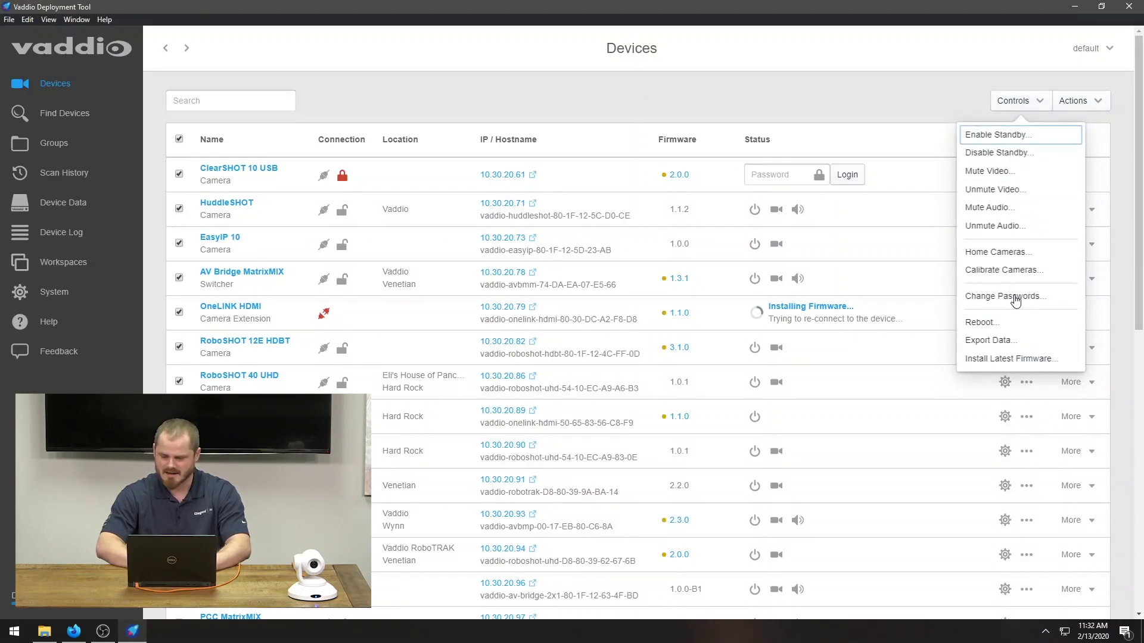
{"action": "left_click", "coordinate": [991, 341]}
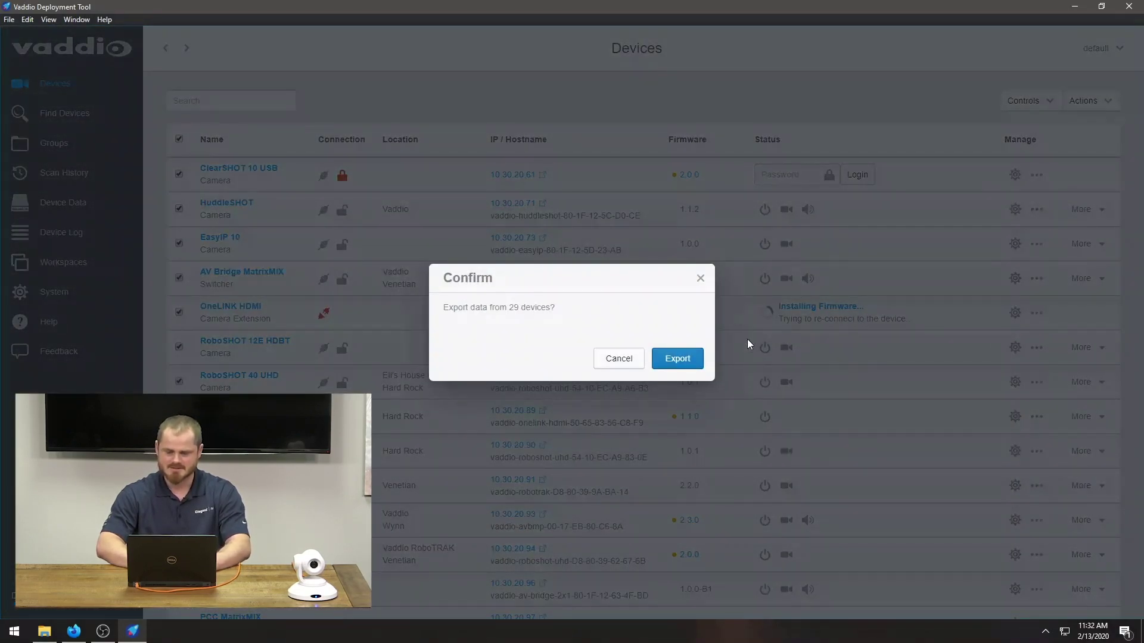
{"action": "left_click", "coordinate": [694, 360]}
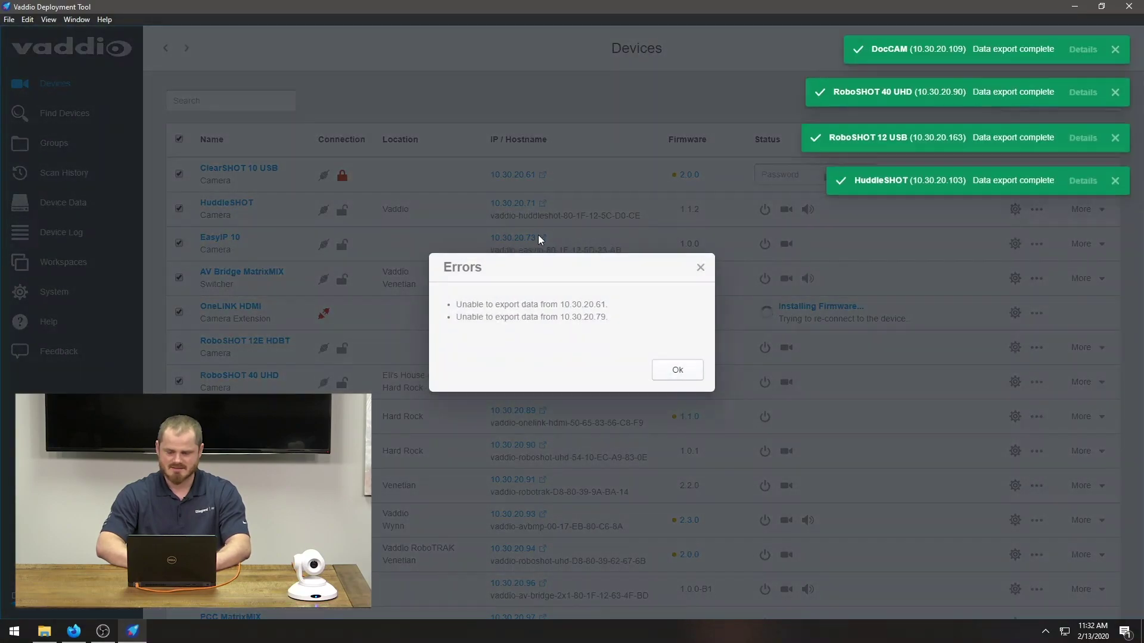
{"action": "left_click", "coordinate": [677, 370]}
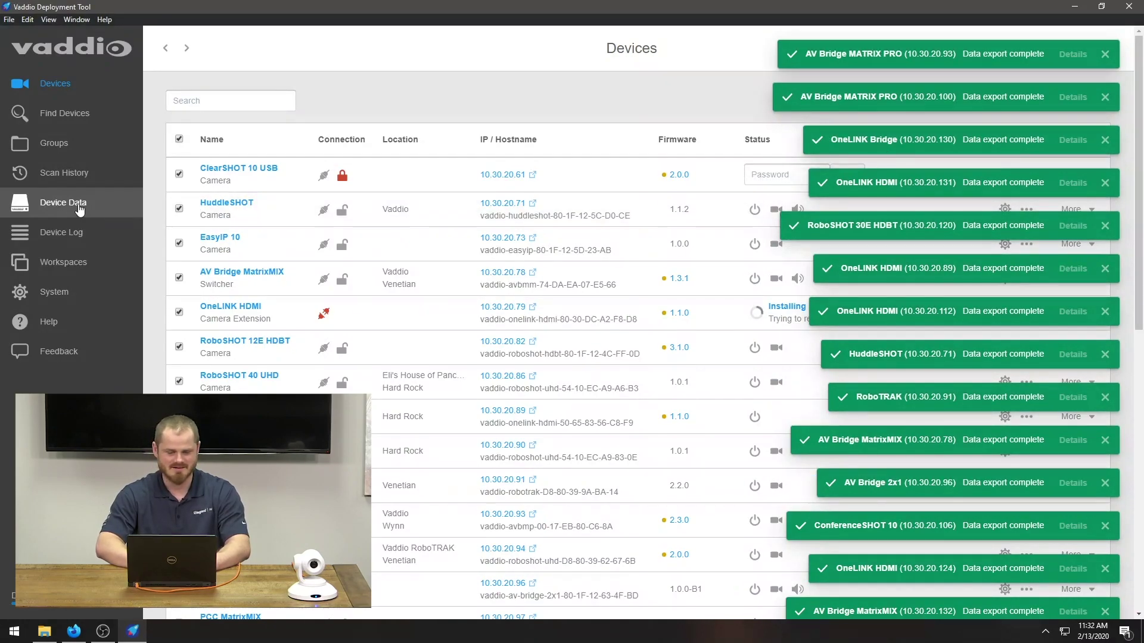
- Review the exported Device Data files and the Device Log, then go to Workspaces
{"action": "left_click", "coordinate": [77, 205]}
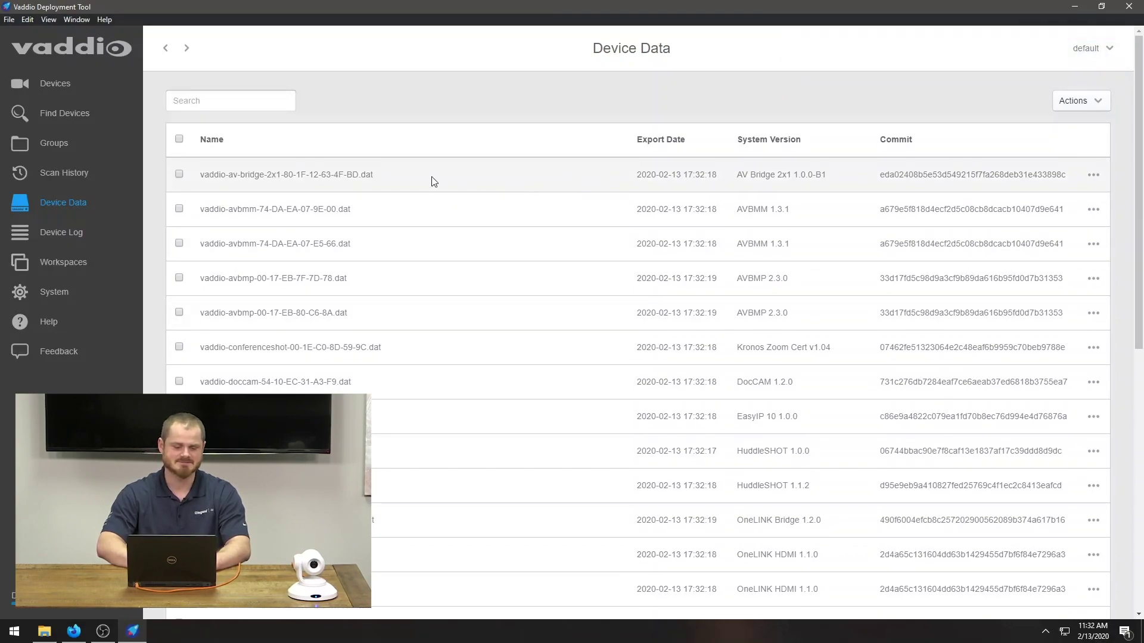
{"action": "left_click", "coordinate": [62, 233]}
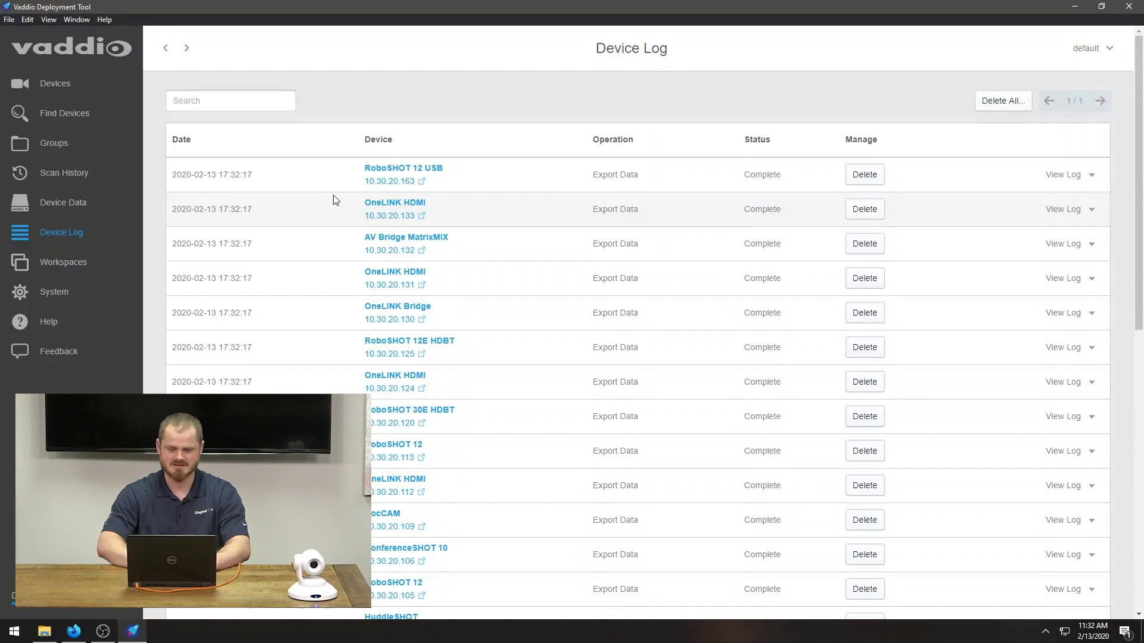
{"action": "scroll", "coordinate": [655, 232], "scroll_direction": "down", "scroll_amount": 1}
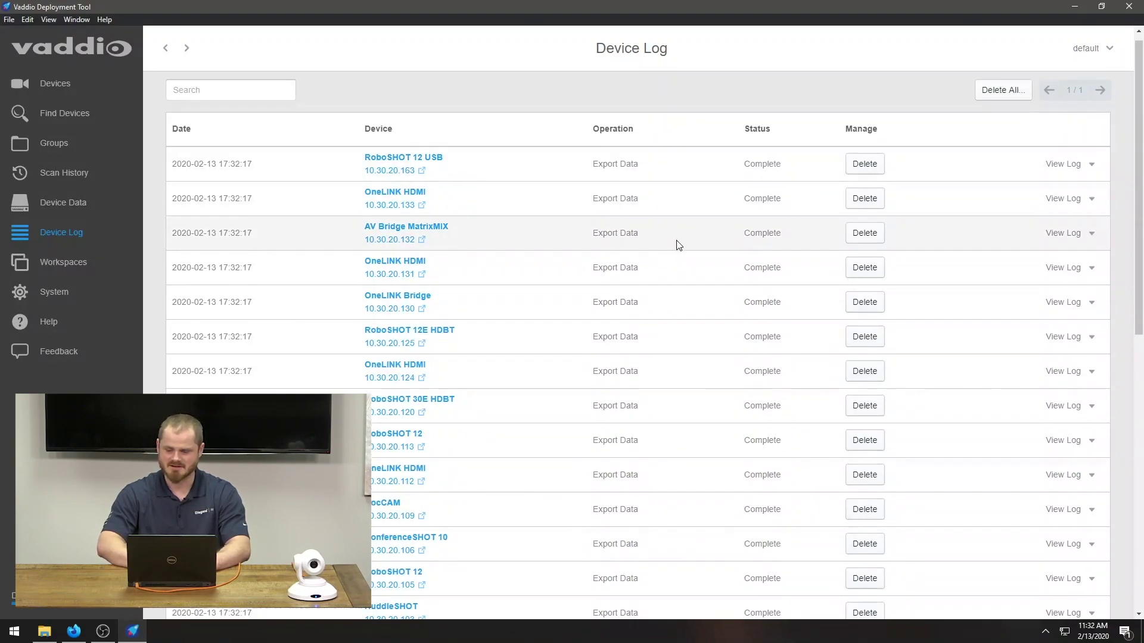
{"action": "scroll", "coordinate": [677, 245], "scroll_direction": "down", "scroll_amount": 10}
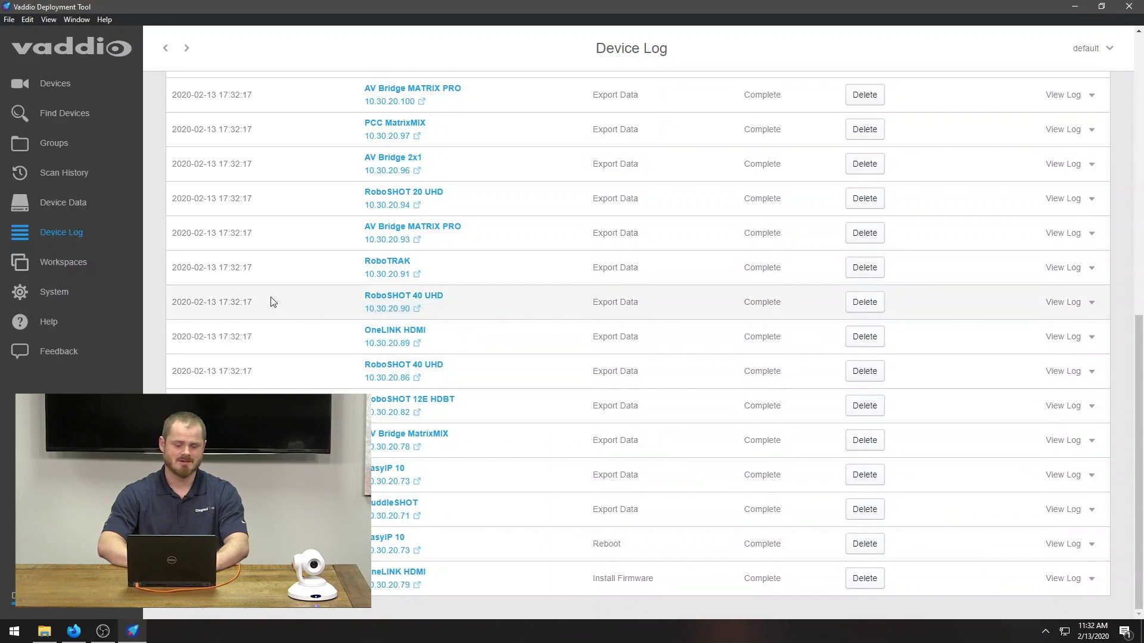
{"action": "left_click", "coordinate": [93, 269]}
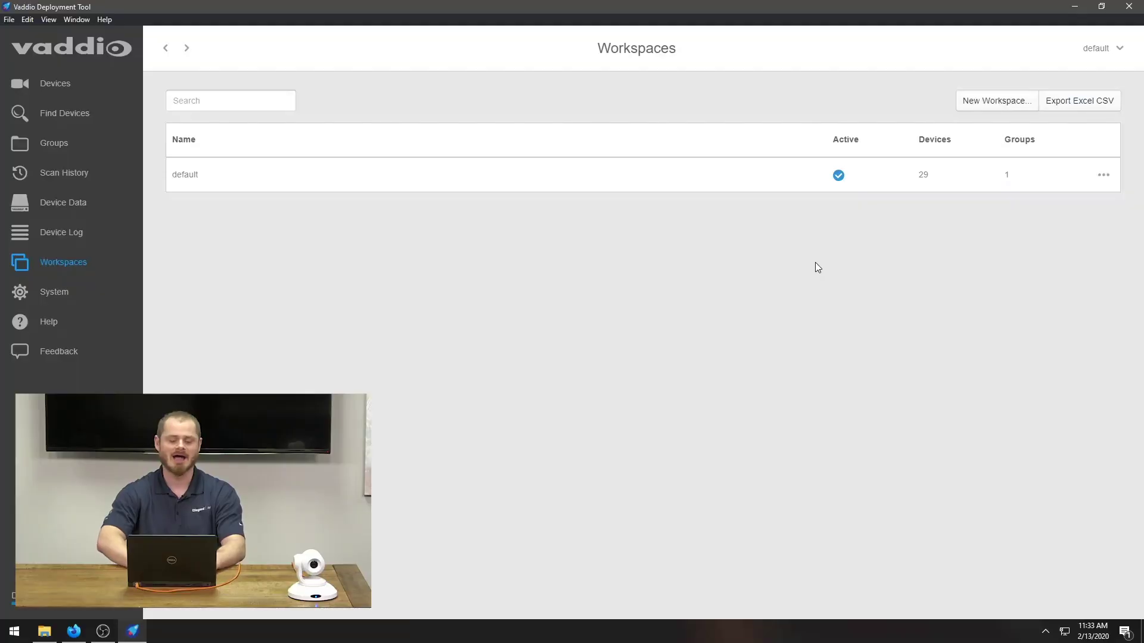
- Browse the System Information, Help and Feedback pages, then return to Workspaces
{"action": "left_click", "coordinate": [60, 301]}
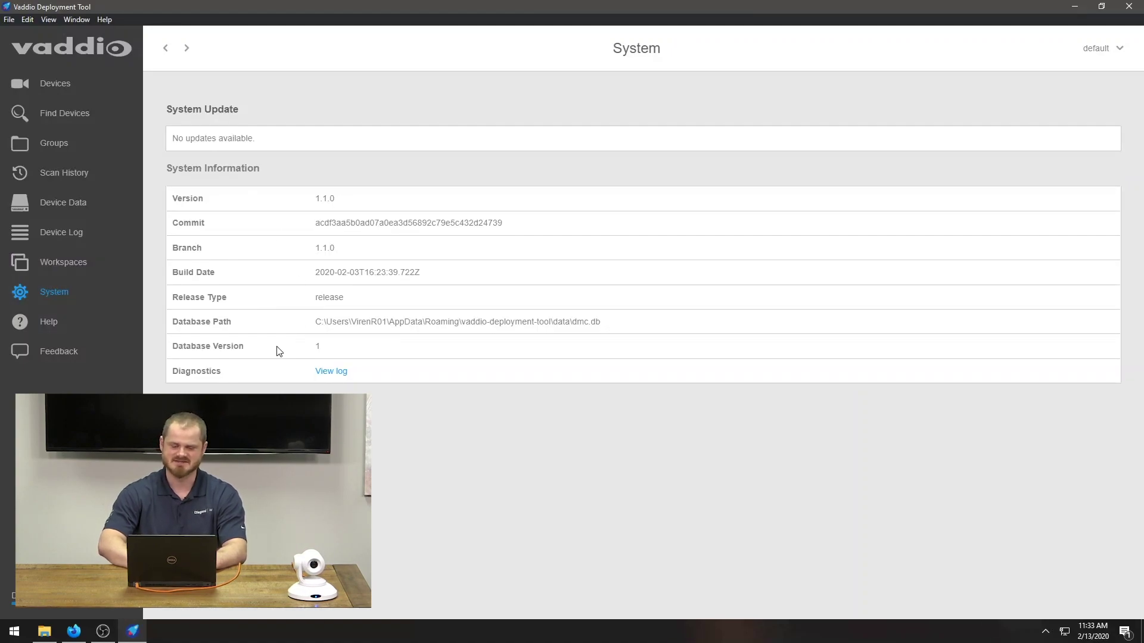
{"action": "left_click", "coordinate": [81, 328]}
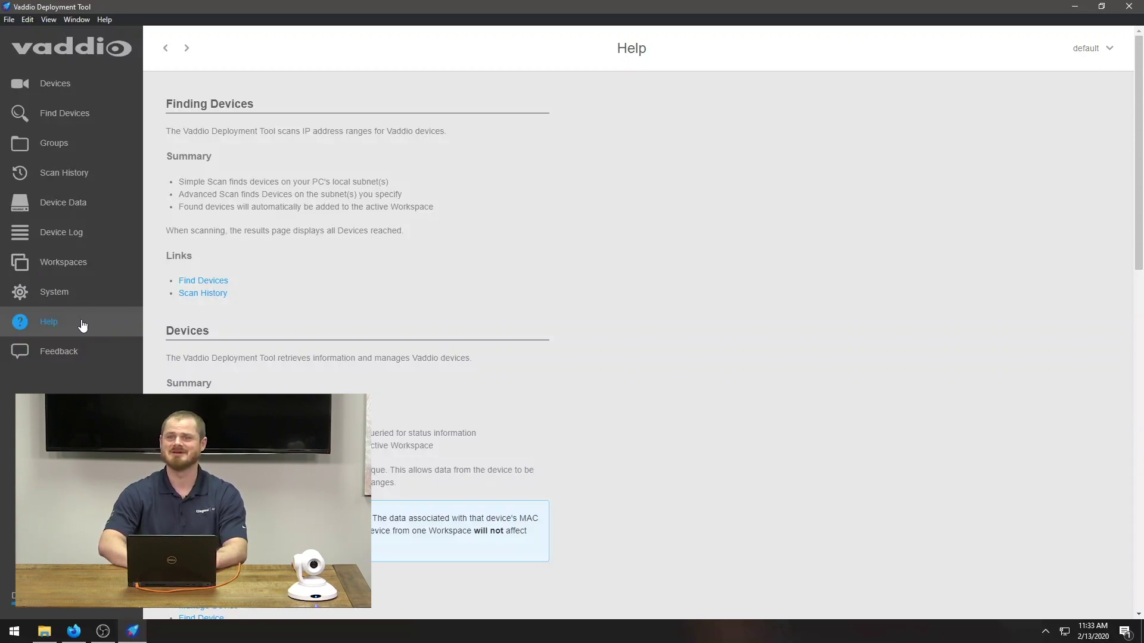
{"action": "left_click", "coordinate": [80, 352]}
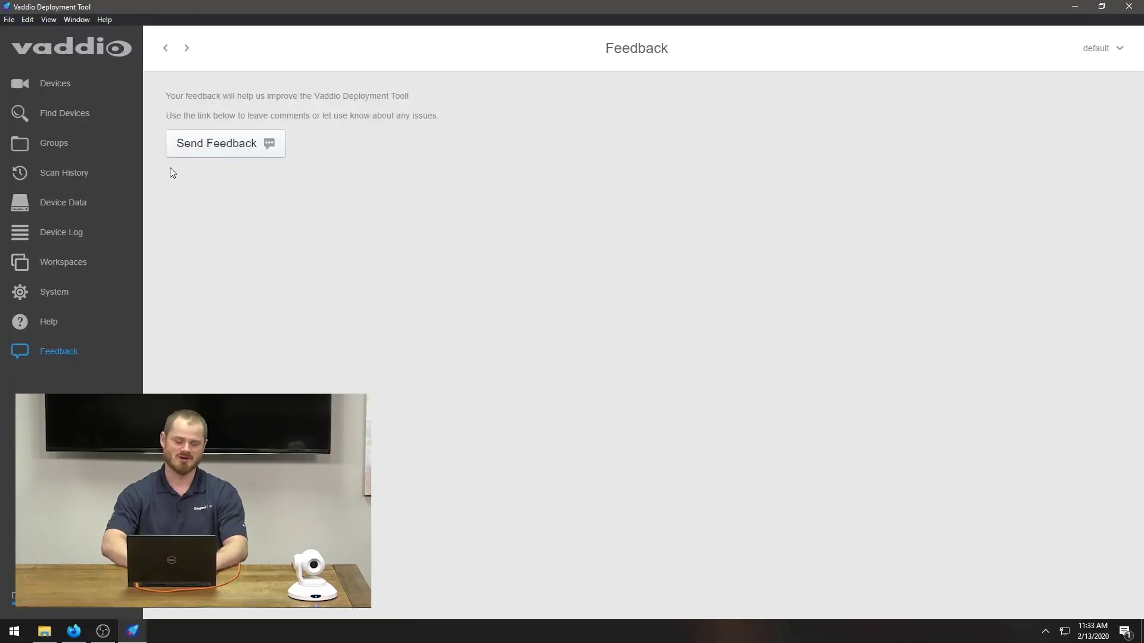
{"action": "left_click", "coordinate": [63, 262]}
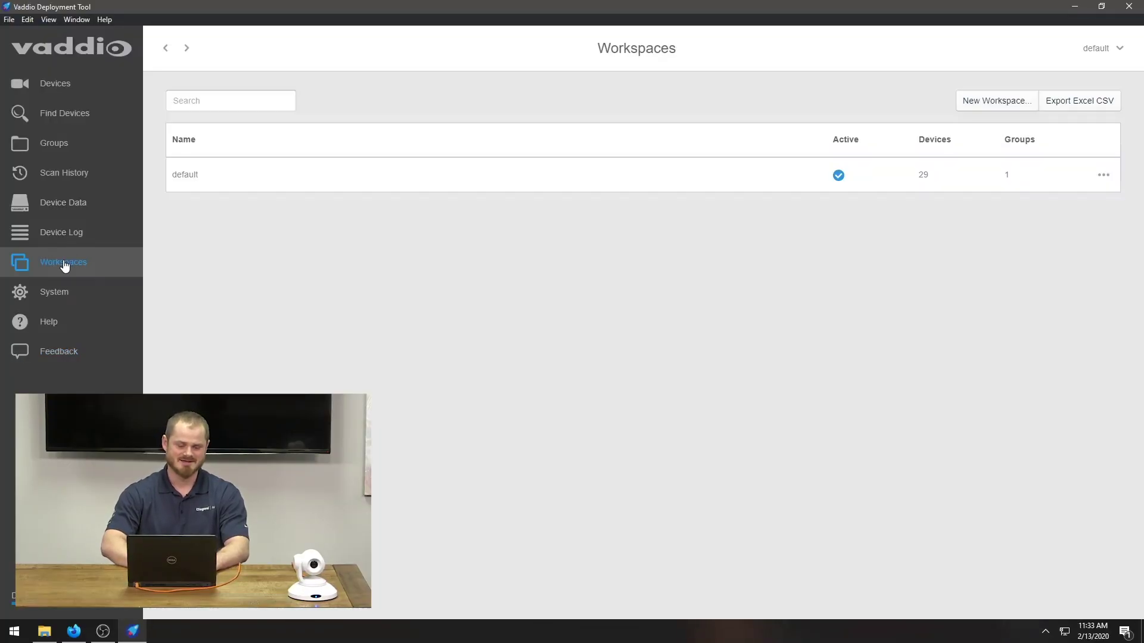
- Export all workspaces to Excel CSV as VDT.2020-02-13T17_33_39 and locate it in Downloads
{"action": "left_click", "coordinate": [1087, 103]}
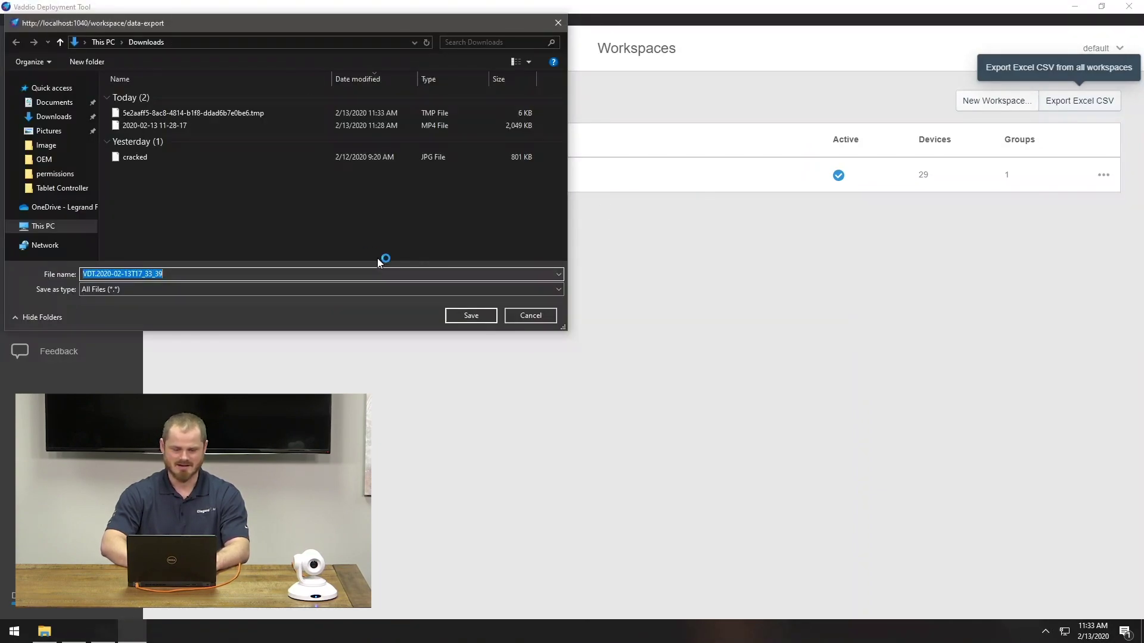
{"action": "left_click", "coordinate": [457, 318]}
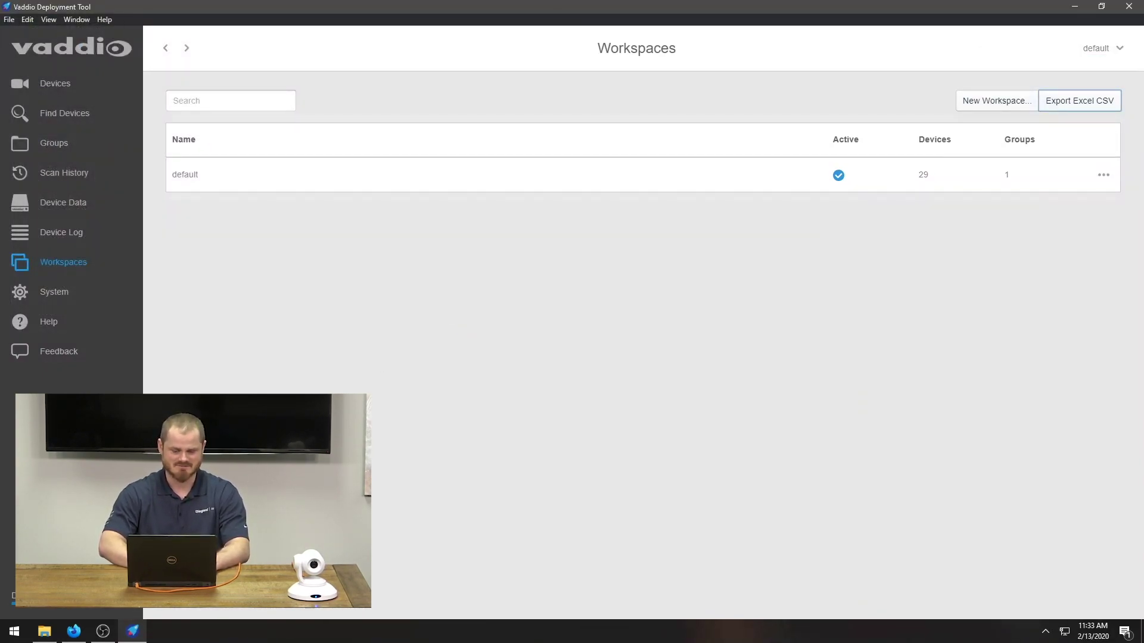
{"action": "left_click", "coordinate": [44, 631]}
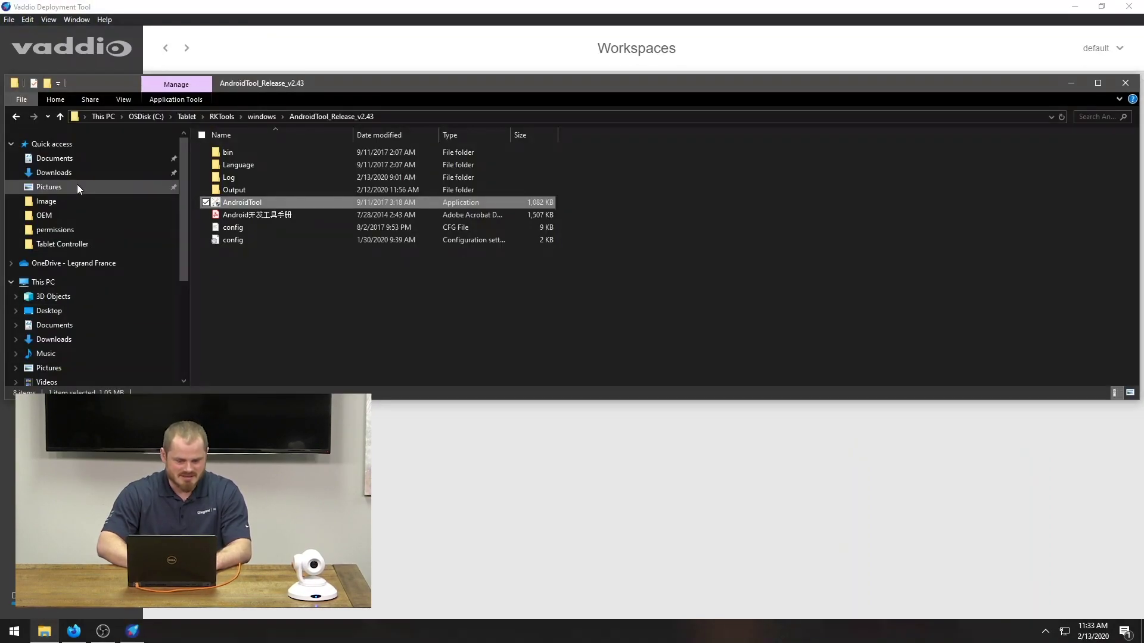
{"action": "left_click", "coordinate": [56, 172]}
{"action": "left_click", "coordinate": [251, 152]}
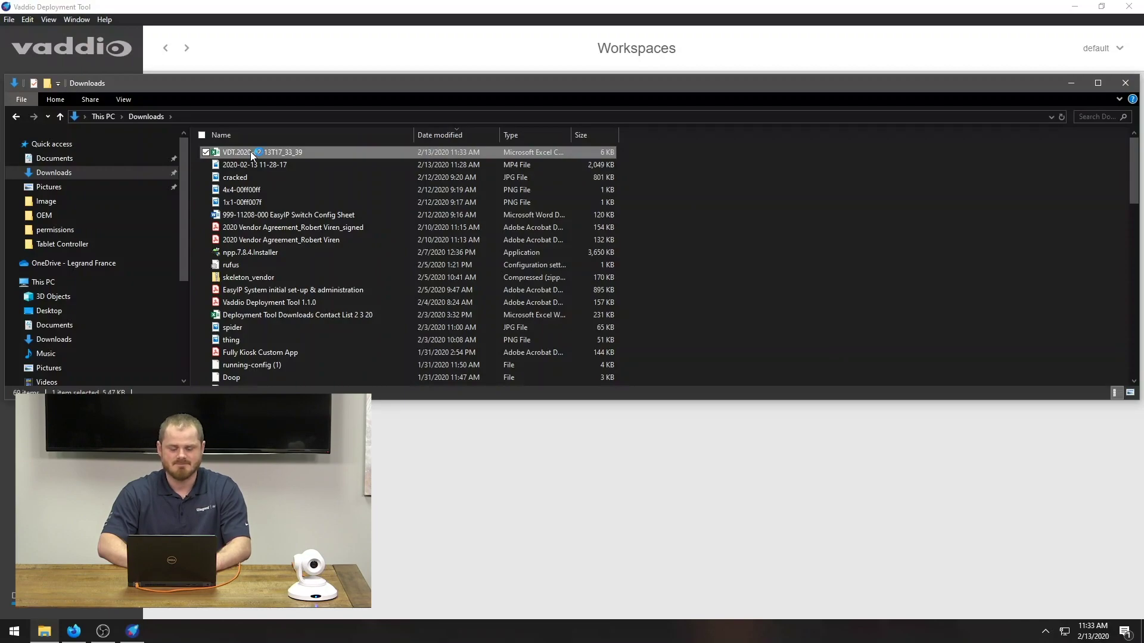
- Open the exported VDT CSV in Excel and autofit columns K (Product Name) and L (Firmware)
{"action": "double_click", "coordinate": [250, 152]}
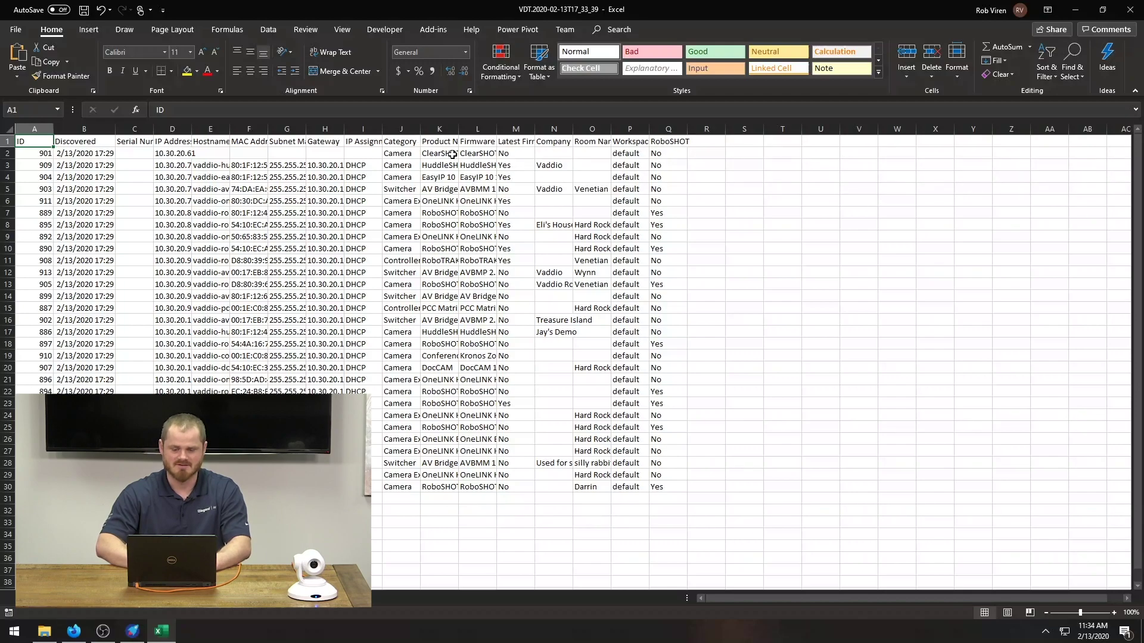
{"action": "double_click", "coordinate": [458, 131]}
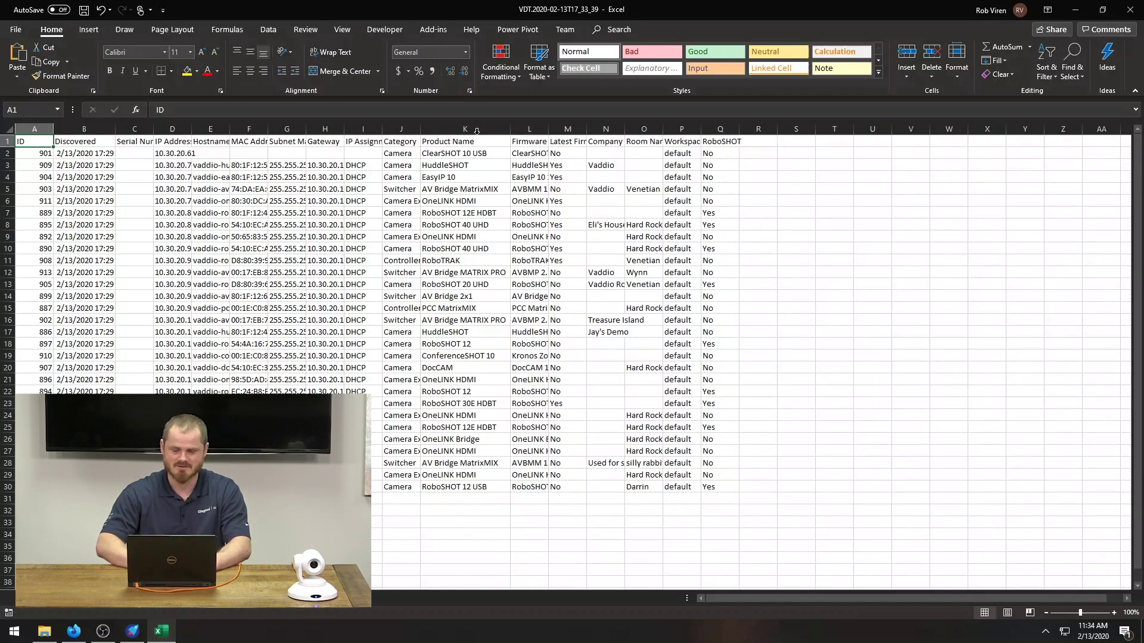
{"action": "double_click", "coordinate": [549, 132]}
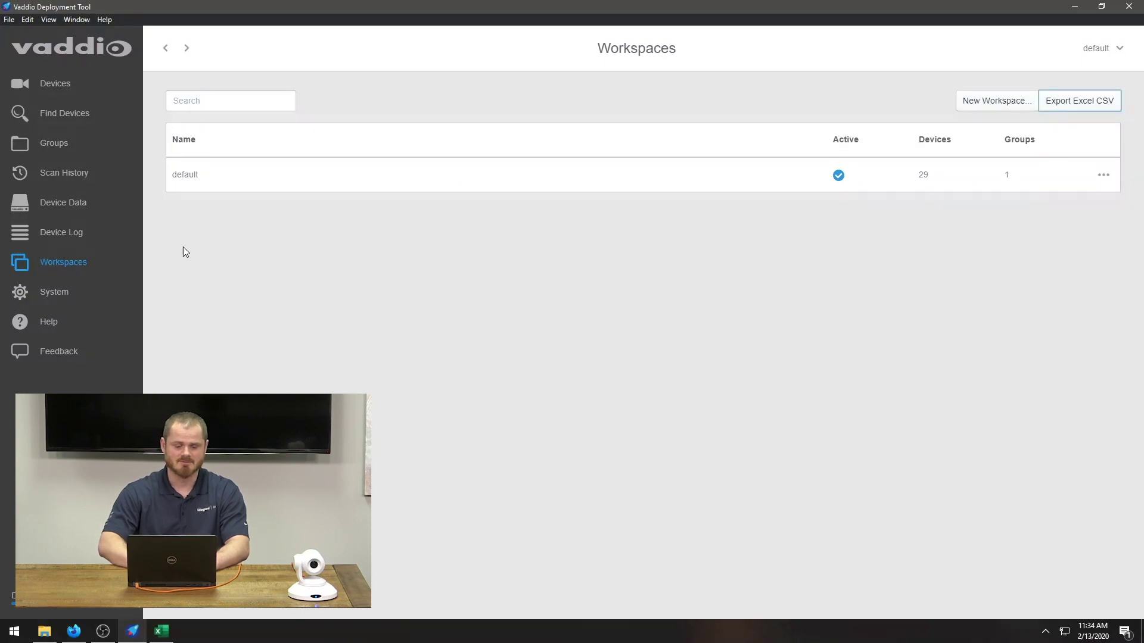
- Run an advanced Find Devices scan of IP range 10.30.20.0/24
{"action": "left_click", "coordinate": [75, 117]}
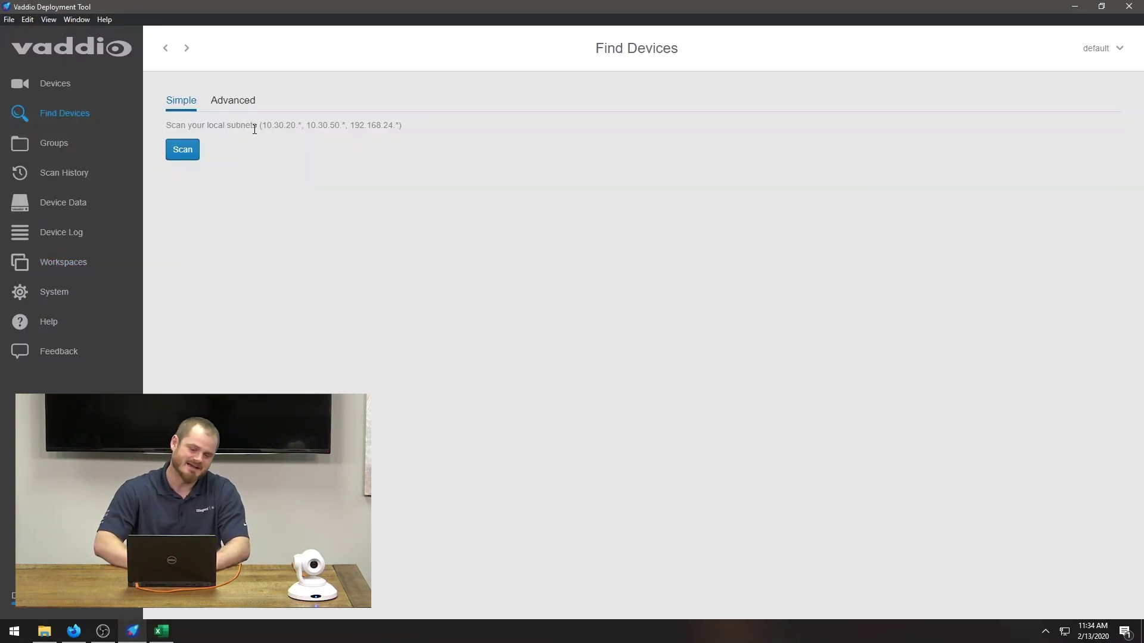
{"action": "left_click", "coordinate": [239, 100]}
{"action": "left_click", "coordinate": [236, 164]}
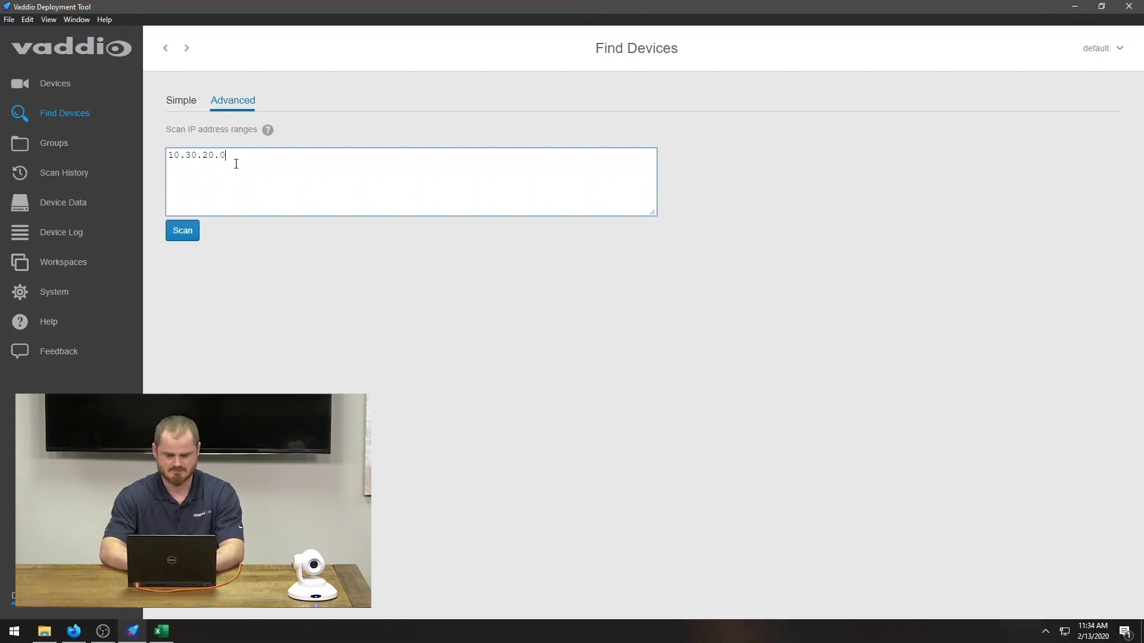
{"action": "type", "text": "10.30.20.0/24"}
{"action": "left_click", "coordinate": [183, 231]}
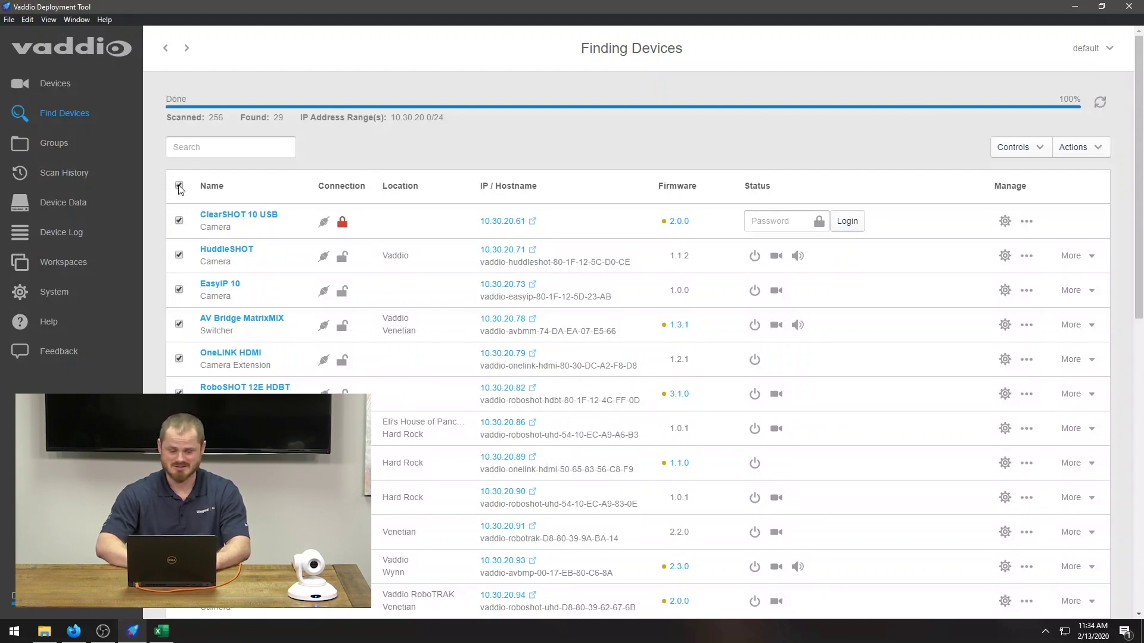
{"action": "left_click", "coordinate": [1013, 148]}
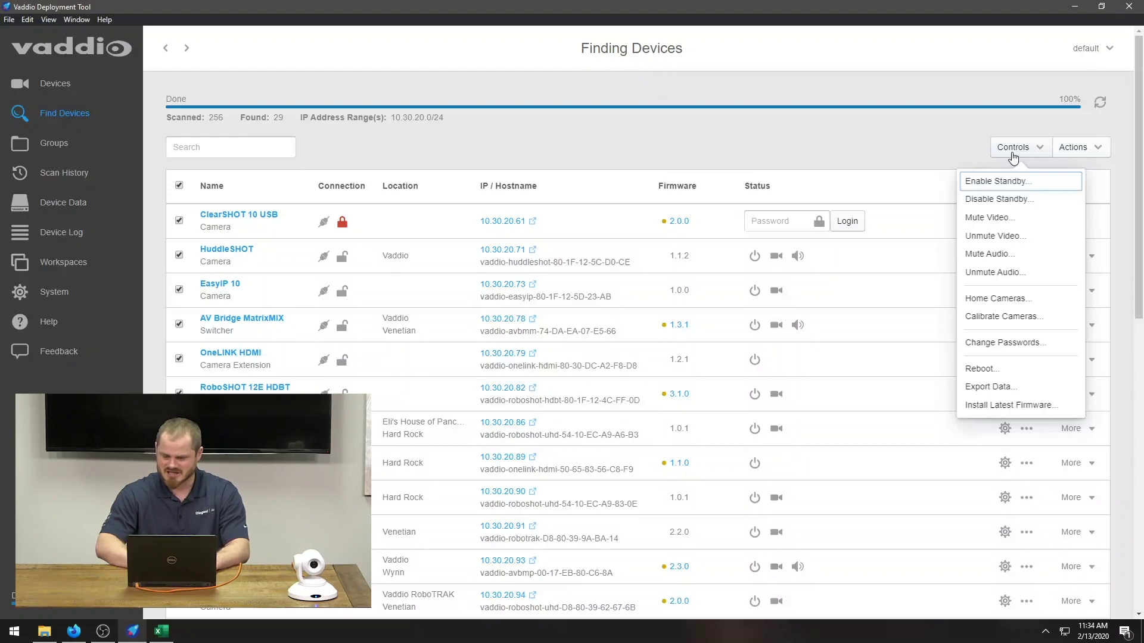
{"action": "left_click", "coordinate": [1073, 149]}
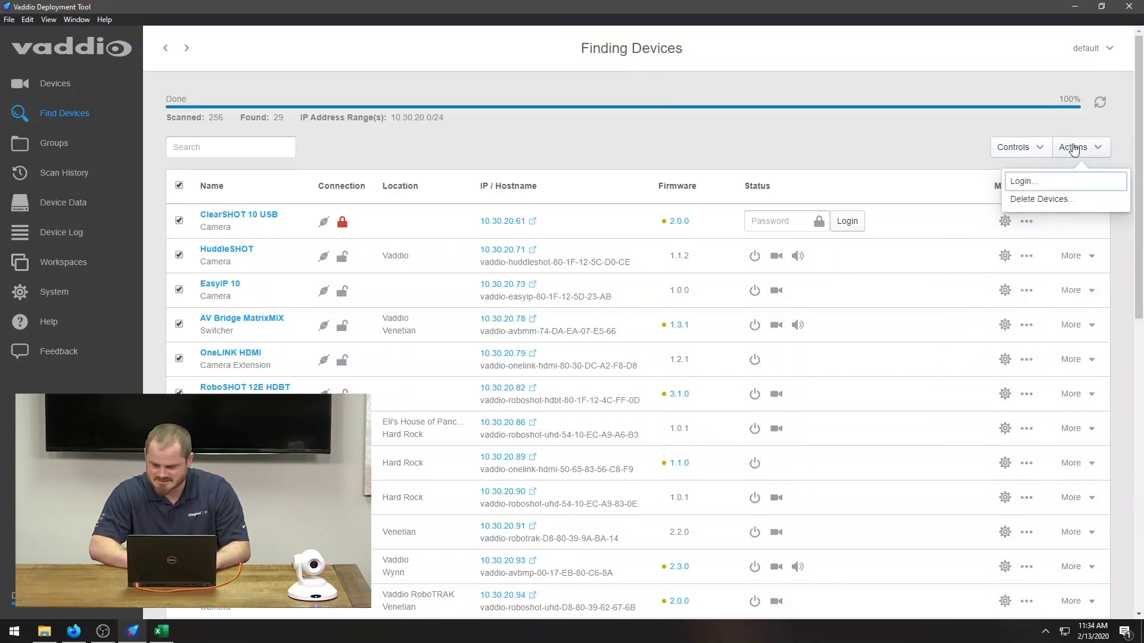
{"action": "left_click", "coordinate": [1019, 147]}
{"action": "left_click", "coordinate": [1026, 160]}
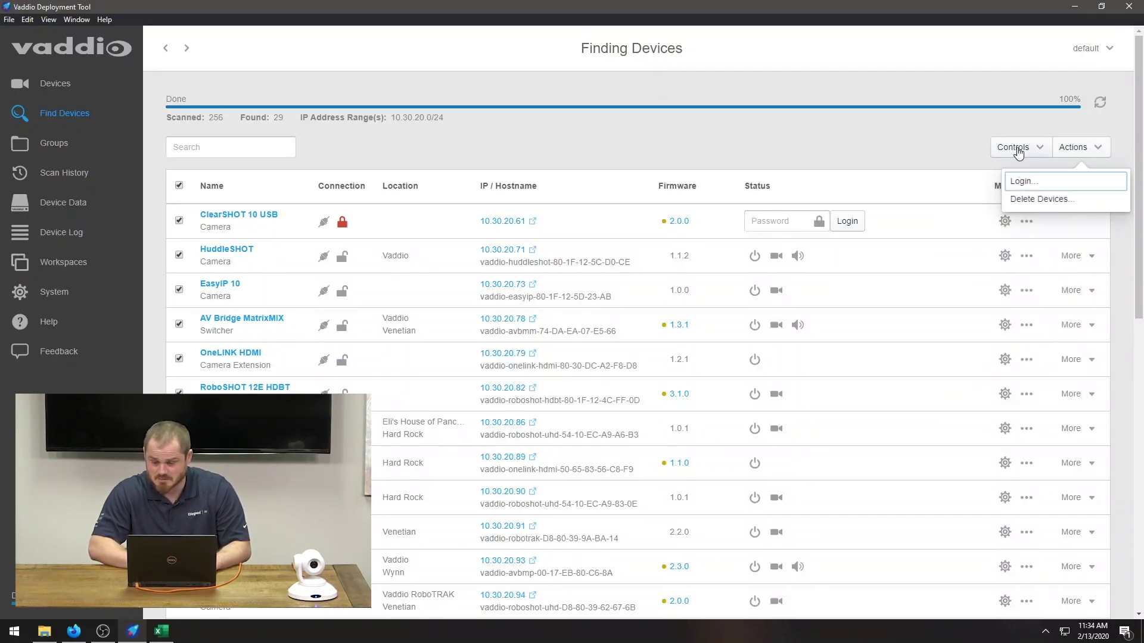
{"action": "left_click", "coordinate": [1030, 183]}
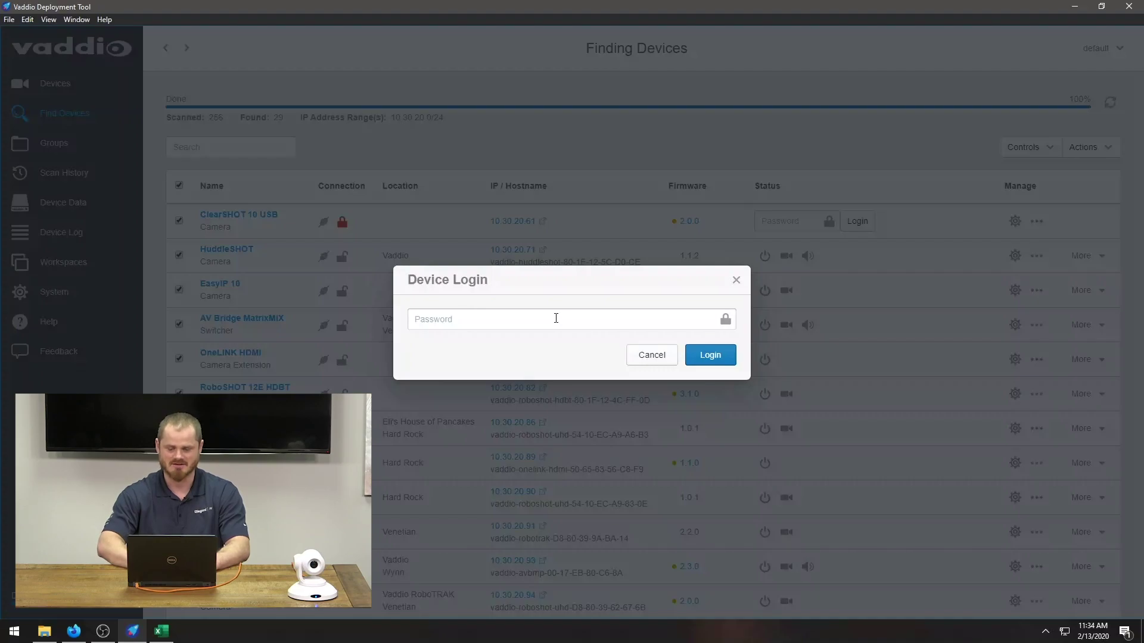
{"action": "left_click", "coordinate": [734, 283]}
{"action": "left_click", "coordinate": [1003, 154]}
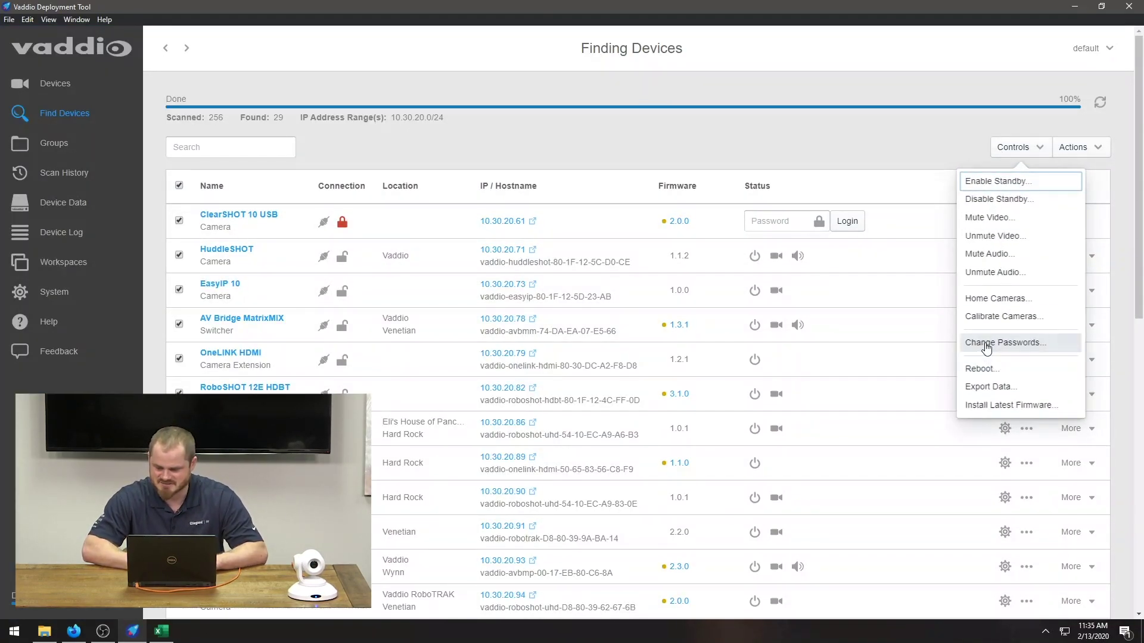
{"action": "left_click", "coordinate": [986, 343]}
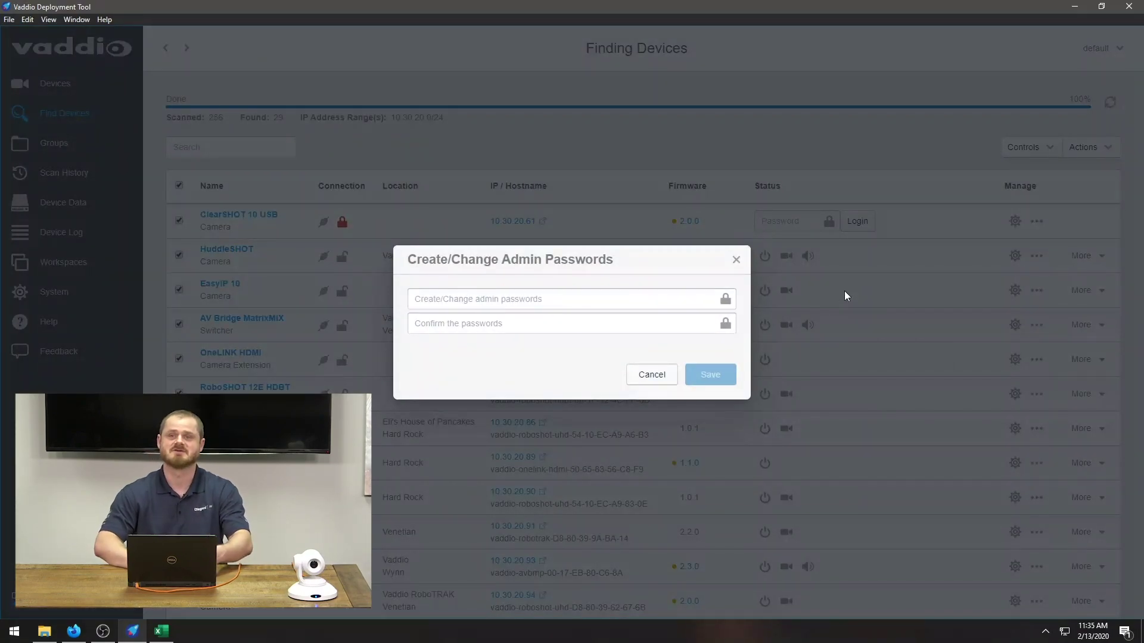
{"action": "left_click", "coordinate": [616, 299]}
{"action": "left_click", "coordinate": [530, 331]}
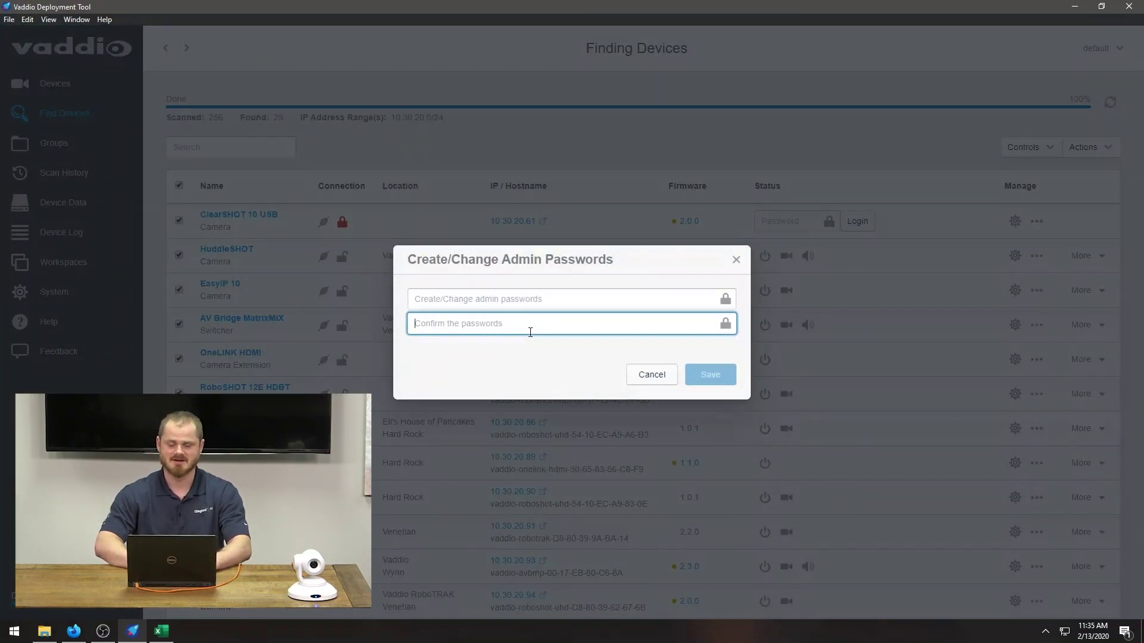
{"action": "left_click", "coordinate": [736, 260]}
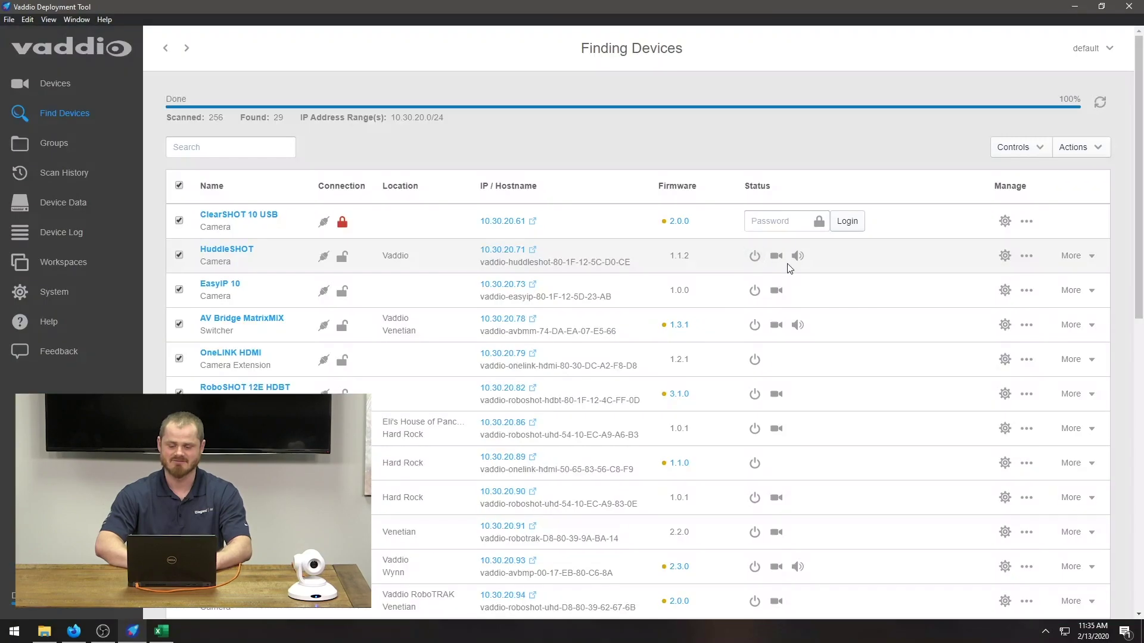